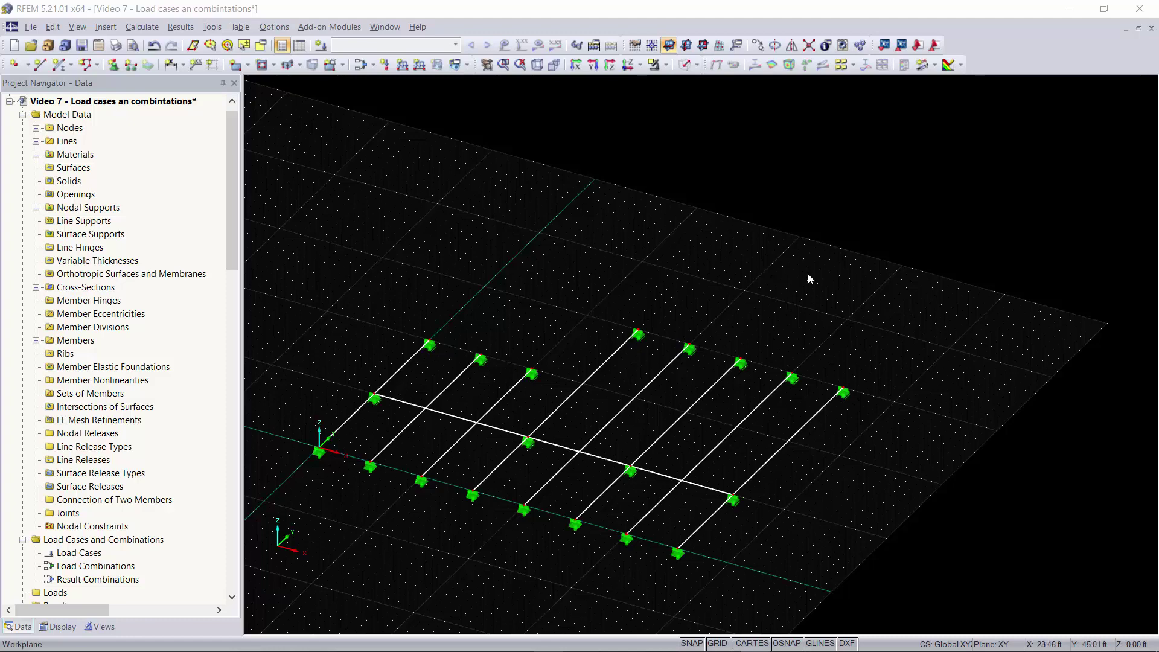
{"action": "middle_click_drag", "start_coordinate": [810, 278], "coordinate": [802, 248]}
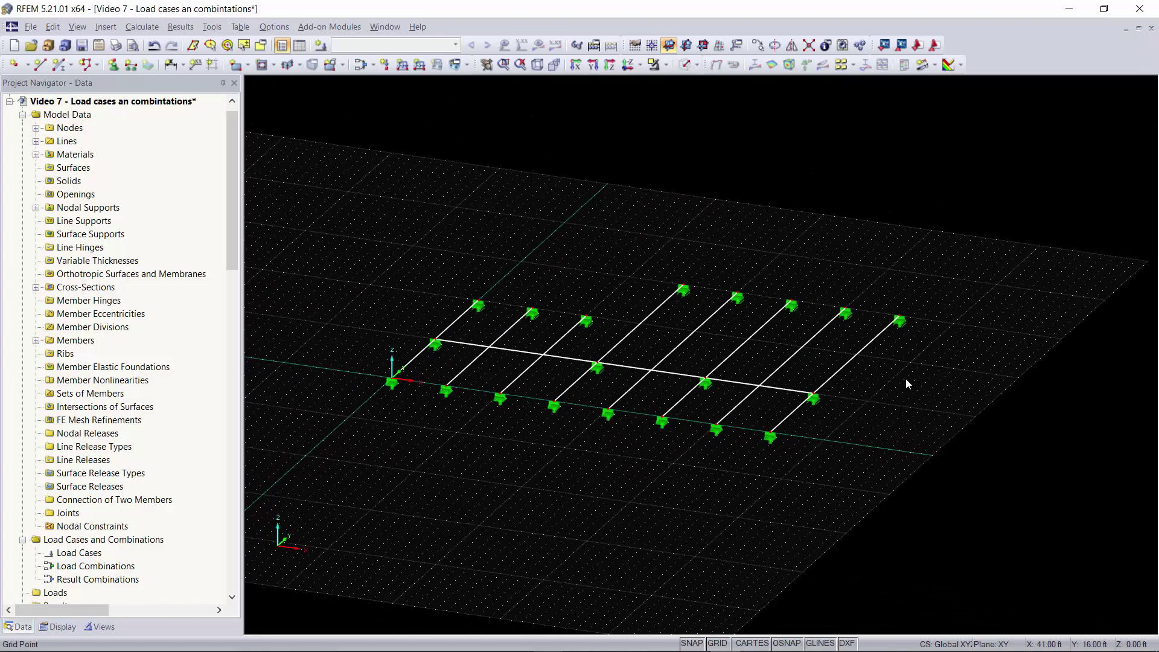
{"action": "middle_click_drag", "start_coordinate": [911, 381], "coordinate": [749, 274], "text": "ctrl"}
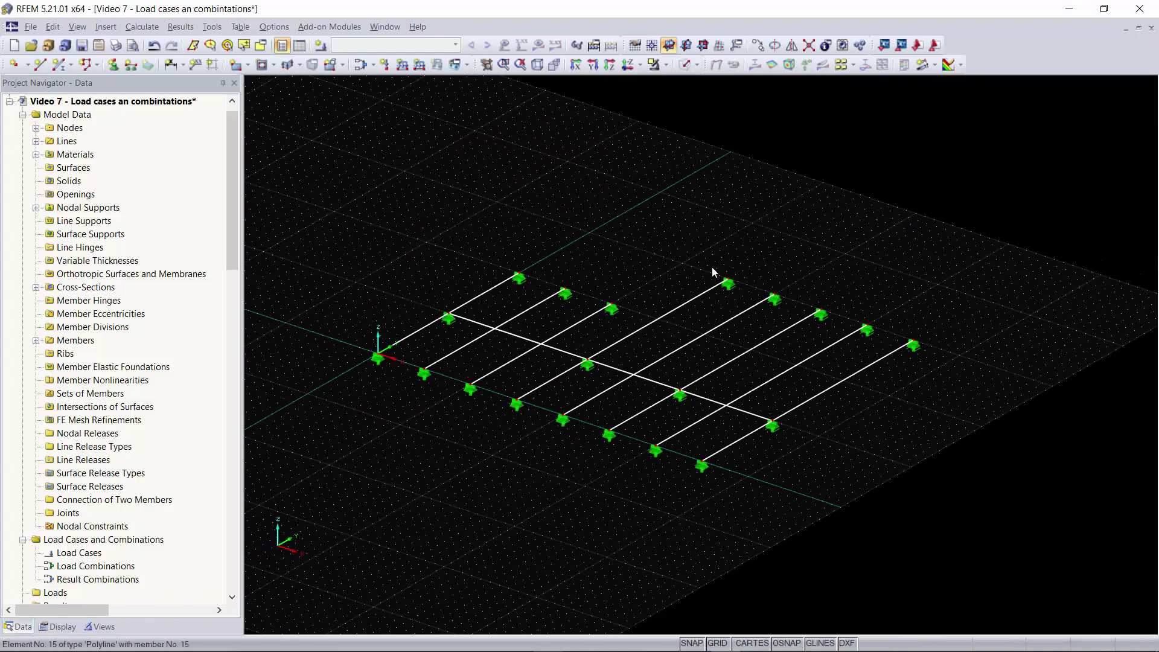
{"action": "scroll", "coordinate": [767, 352], "scroll_direction": "up", "scroll_amount": 3}
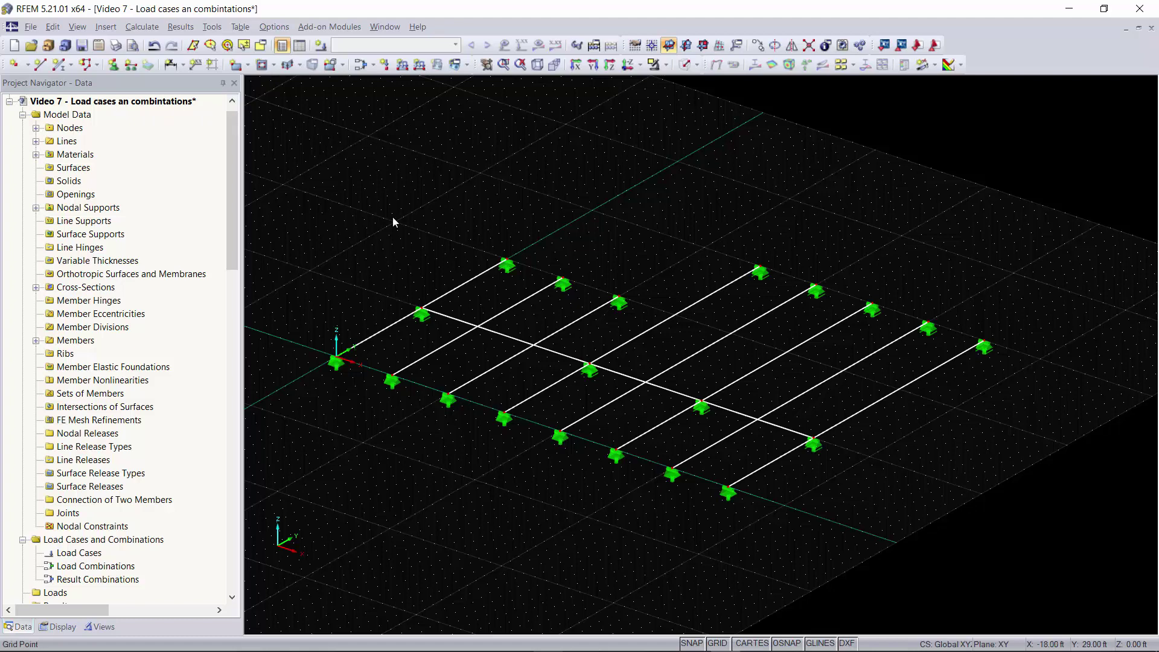
Step: Classify the model's load cases according to ASCE 7-16 and enable automatic creation of load combinations in the general data
{"action": "right_click", "coordinate": [168, 102]}
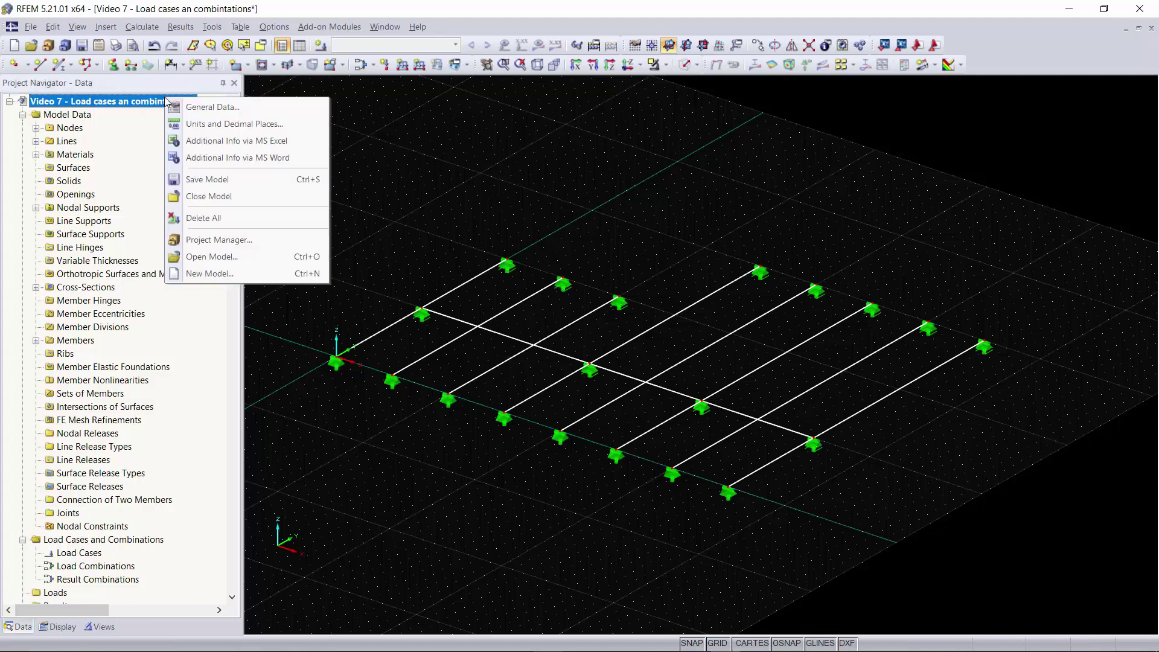
{"action": "right_click", "coordinate": [124, 104]}
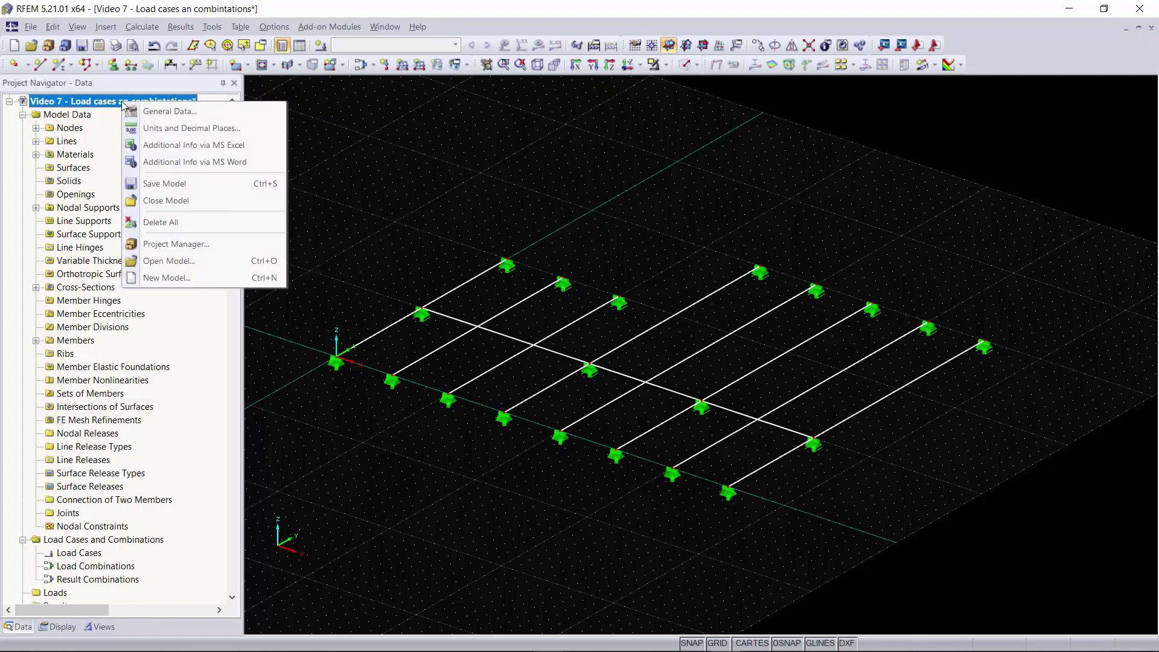
{"action": "left_click", "coordinate": [198, 113]}
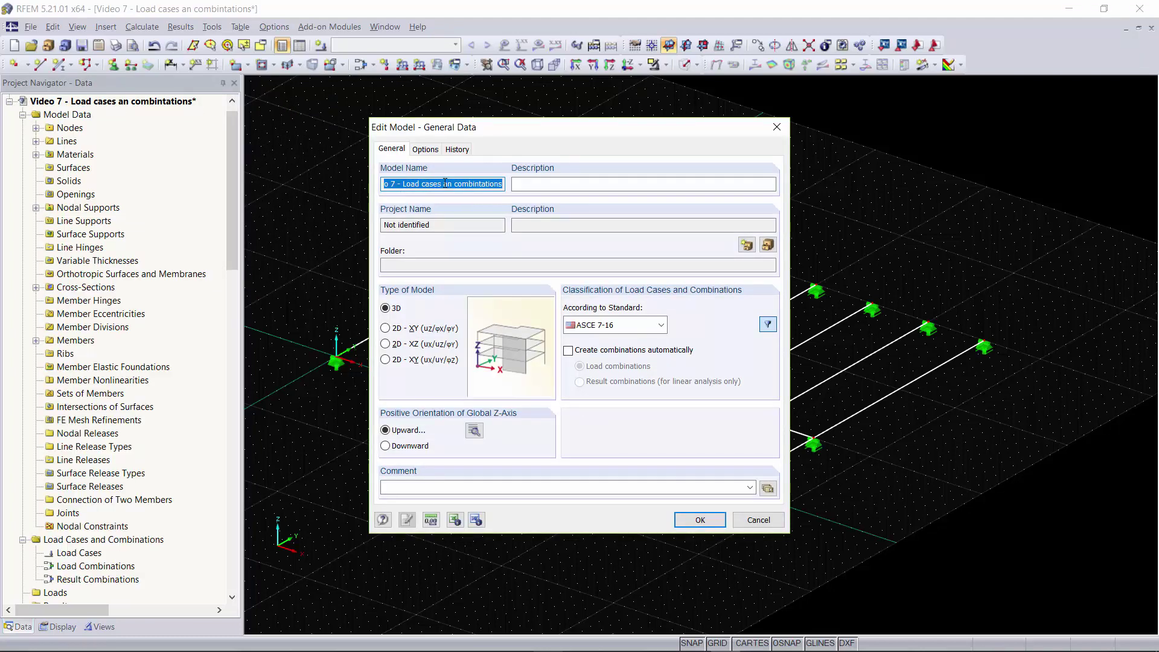
{"action": "left_click", "coordinate": [662, 326]}
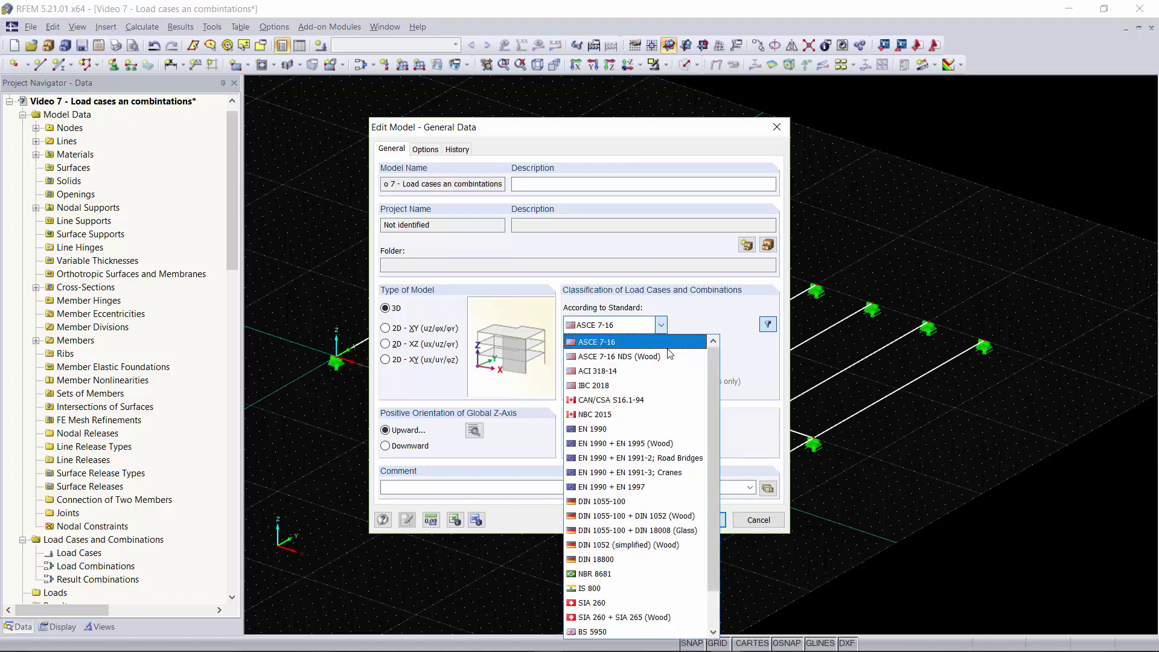
{"action": "scroll", "coordinate": [669, 372], "scroll_direction": "down", "scroll_amount": 1}
{"action": "scroll", "coordinate": [670, 386], "scroll_direction": "up", "scroll_amount": 1}
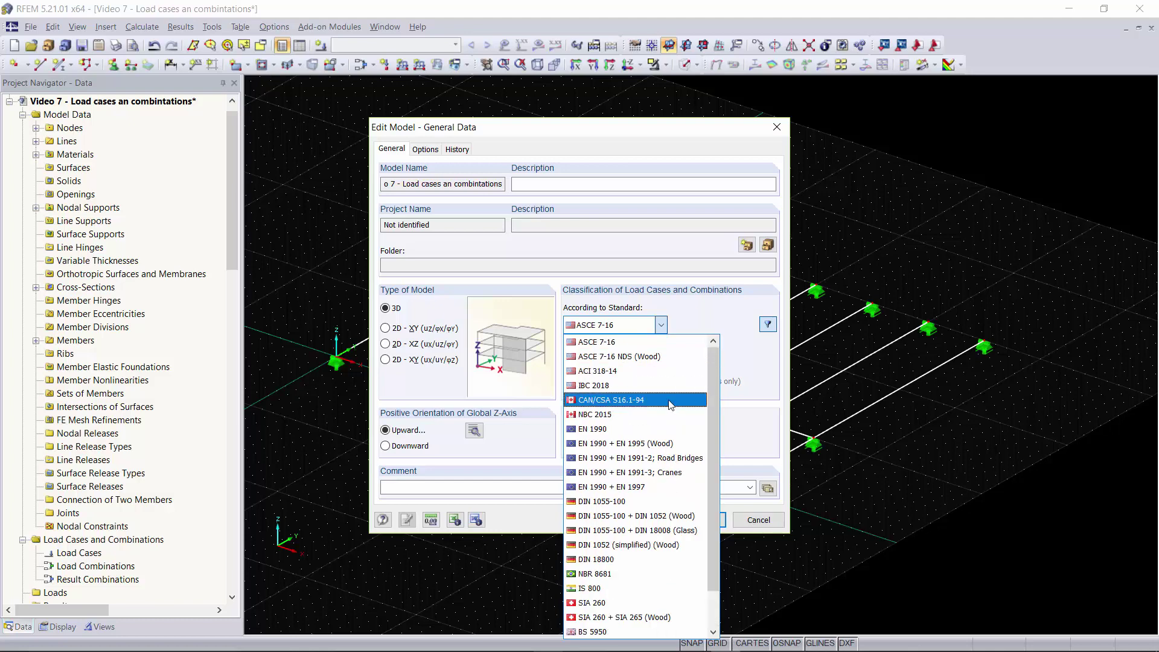
{"action": "left_click", "coordinate": [651, 347]}
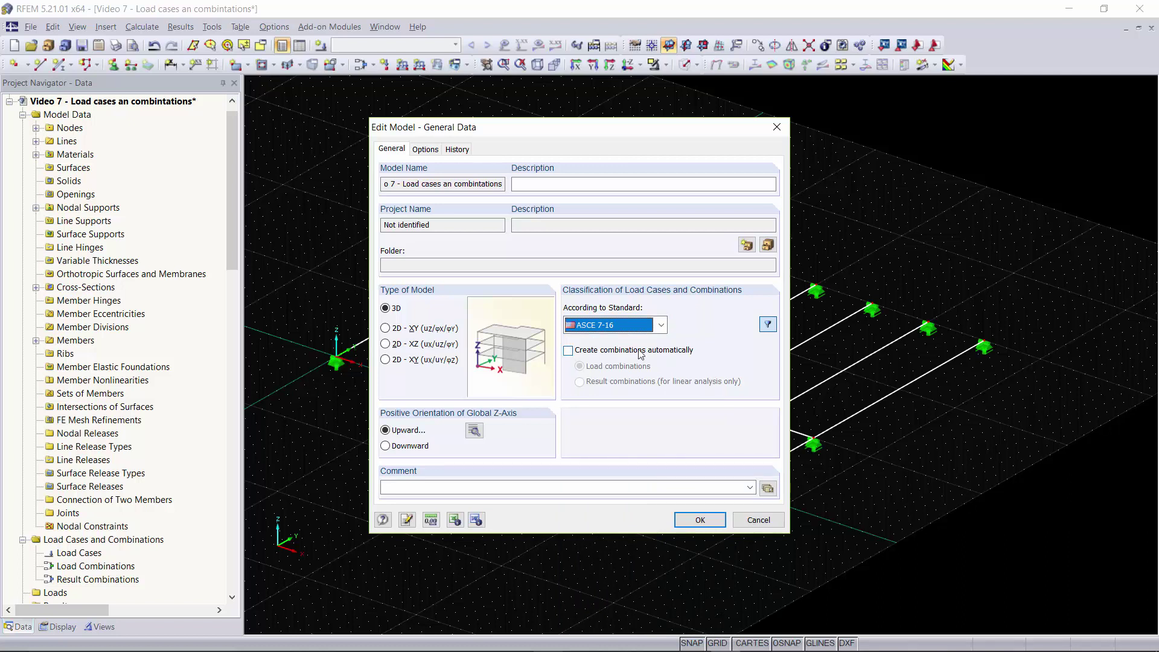
{"action": "left_click", "coordinate": [641, 355]}
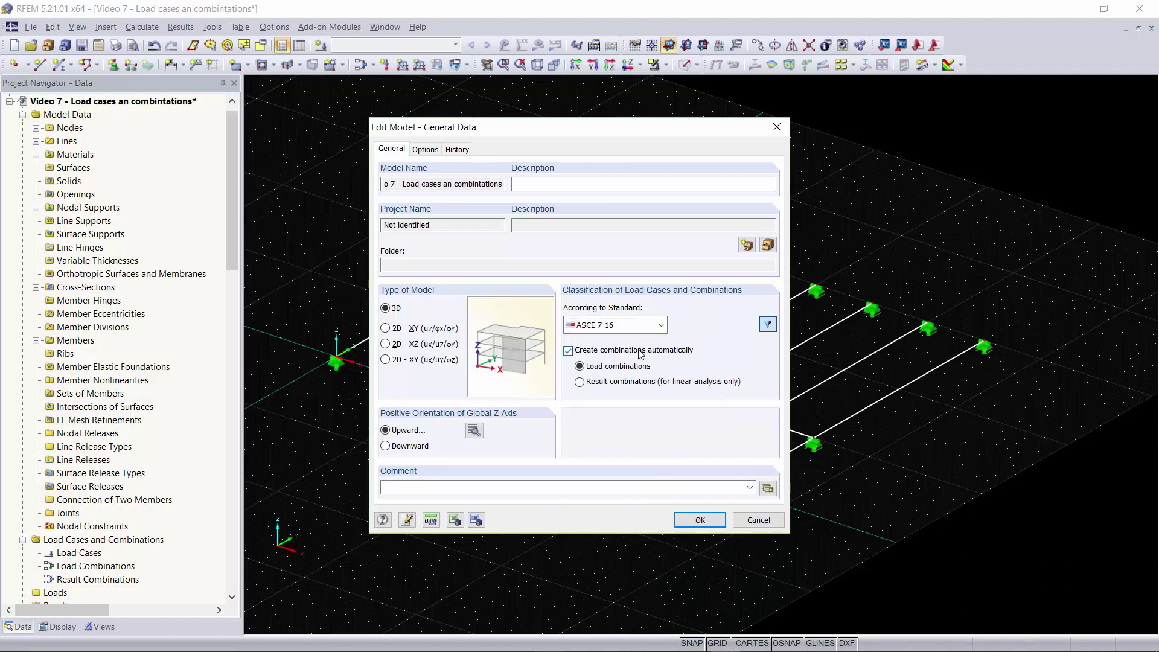
{"action": "left_click", "coordinate": [685, 520]}
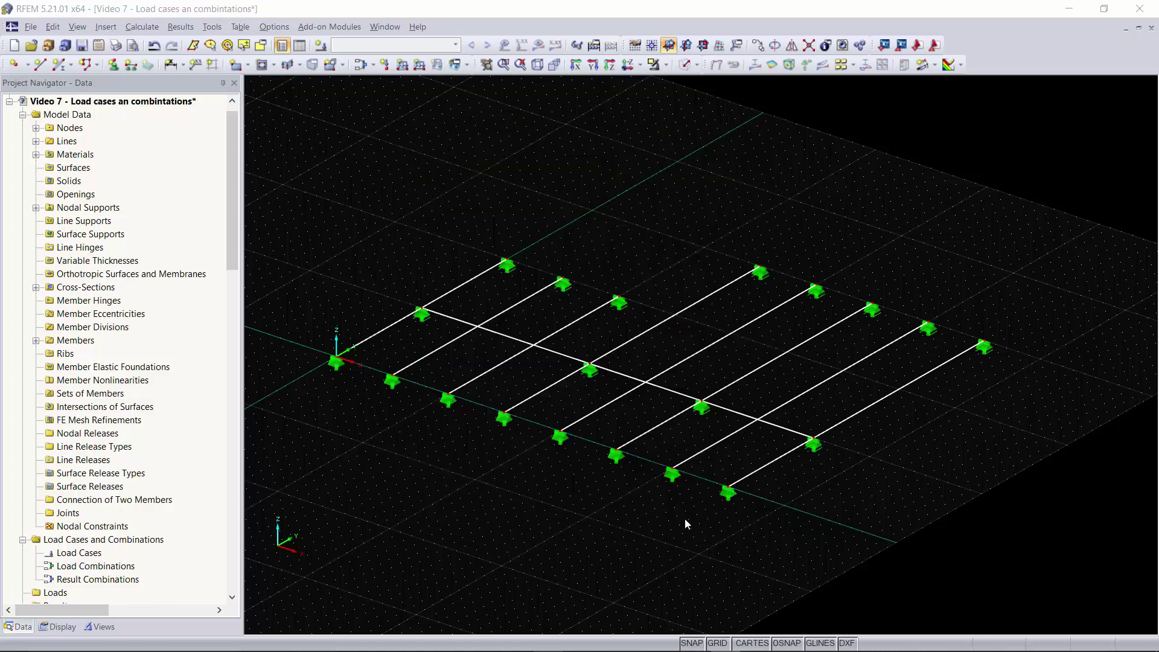
Step: Create load case LC1 with the description "Dead Load" and the Dead action category
{"action": "left_click", "coordinate": [362, 66]}
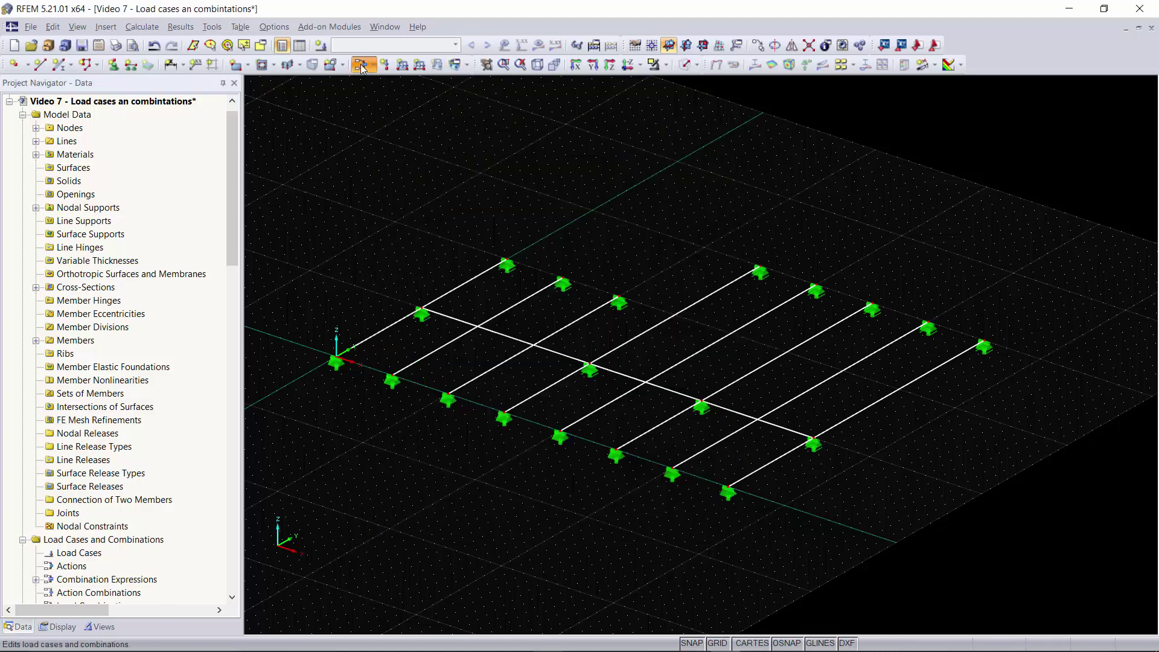
{"action": "left_click", "coordinate": [413, 105]}
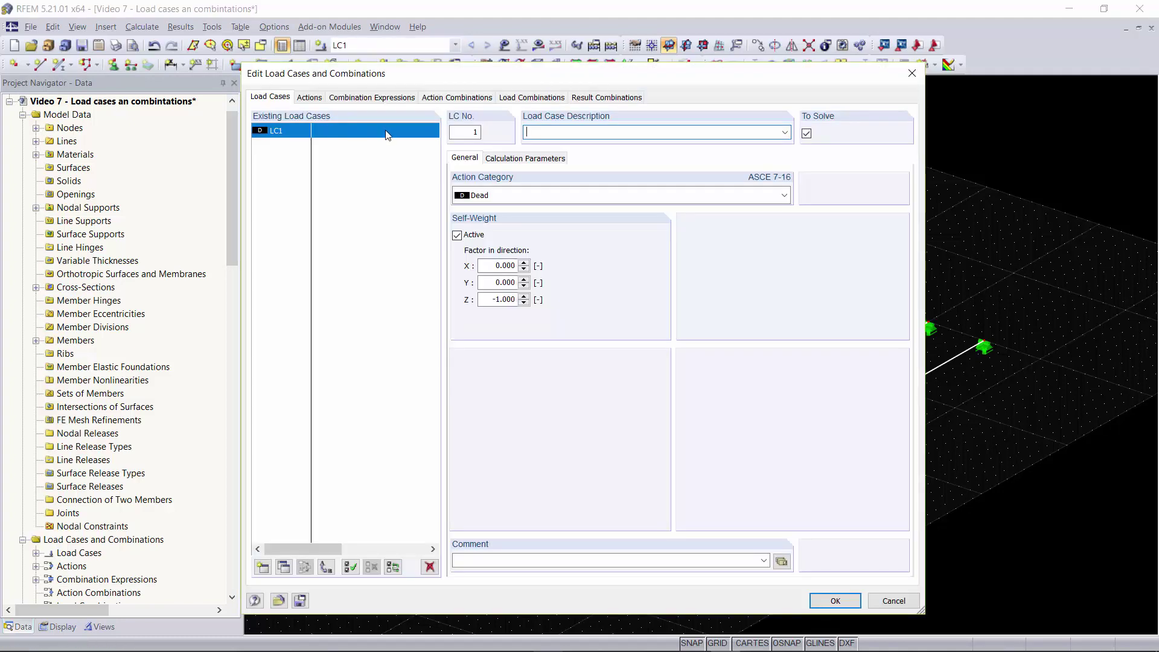
{"action": "left_click", "coordinate": [555, 132]}
{"action": "type", "text": "Dead Load"}
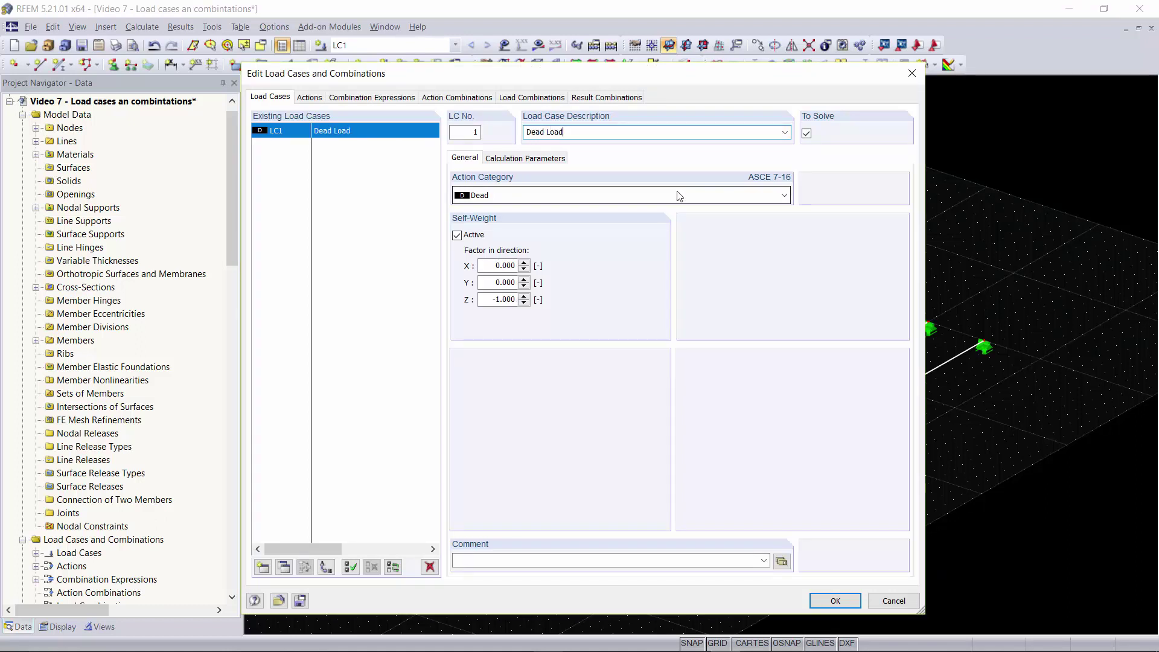
{"action": "left_click", "coordinate": [555, 200]}
{"action": "left_click", "coordinate": [555, 200]}
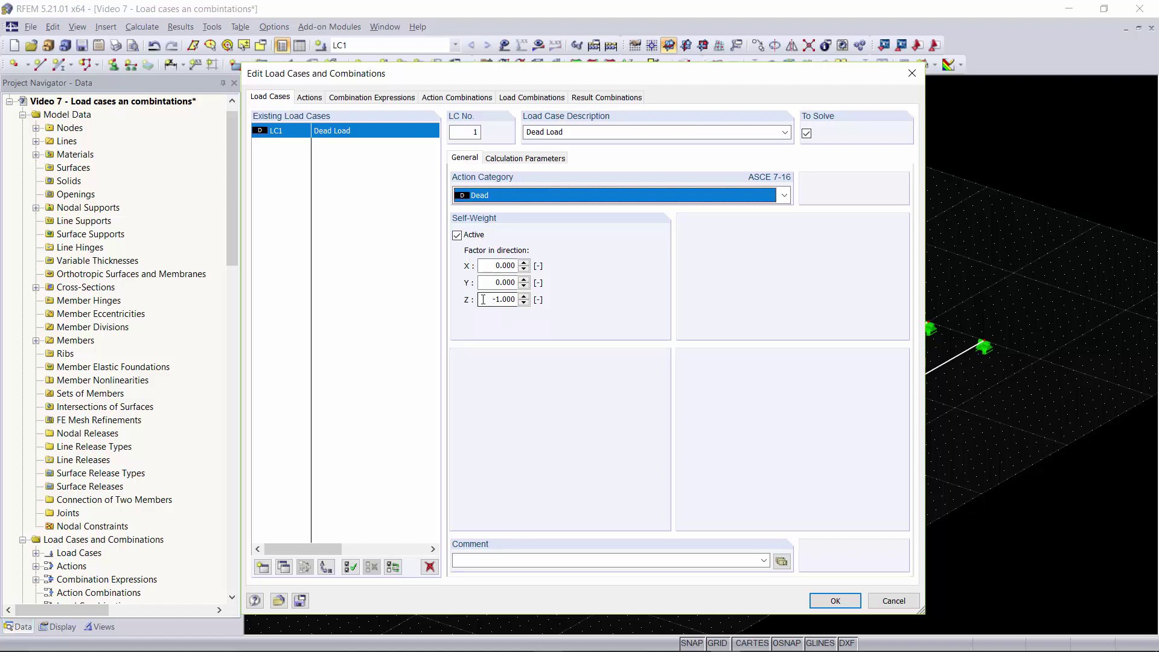
Step: Add load case LC2 with the description "Live load" and the Live action category
{"action": "left_click", "coordinate": [263, 568]}
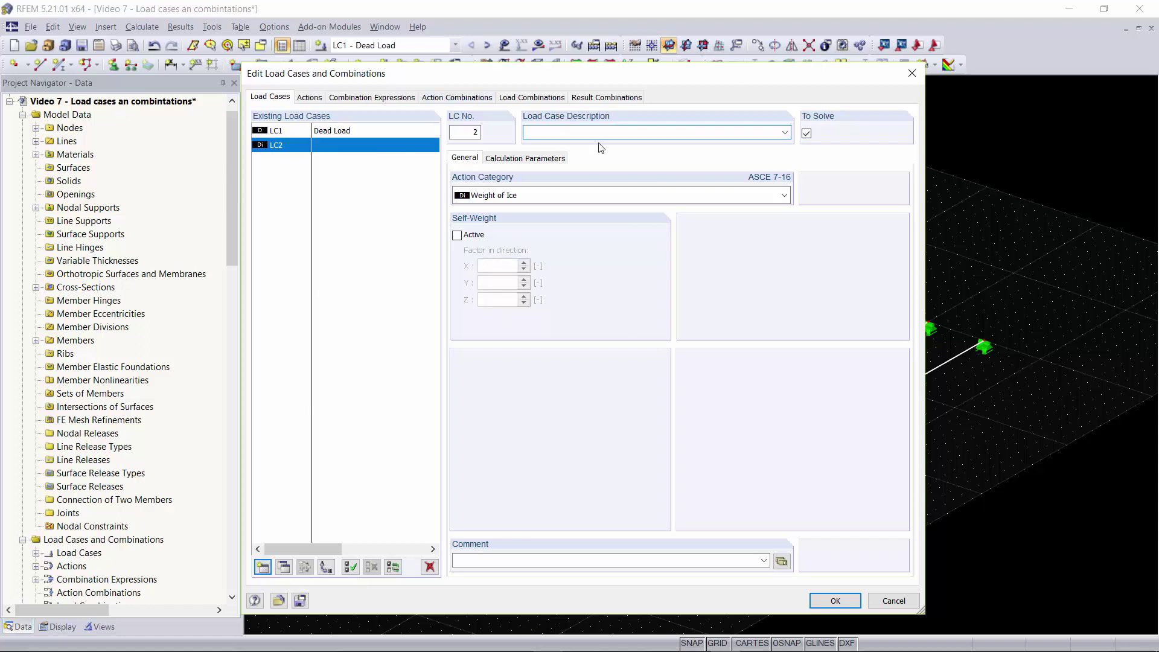
{"action": "left_click", "coordinate": [596, 195]}
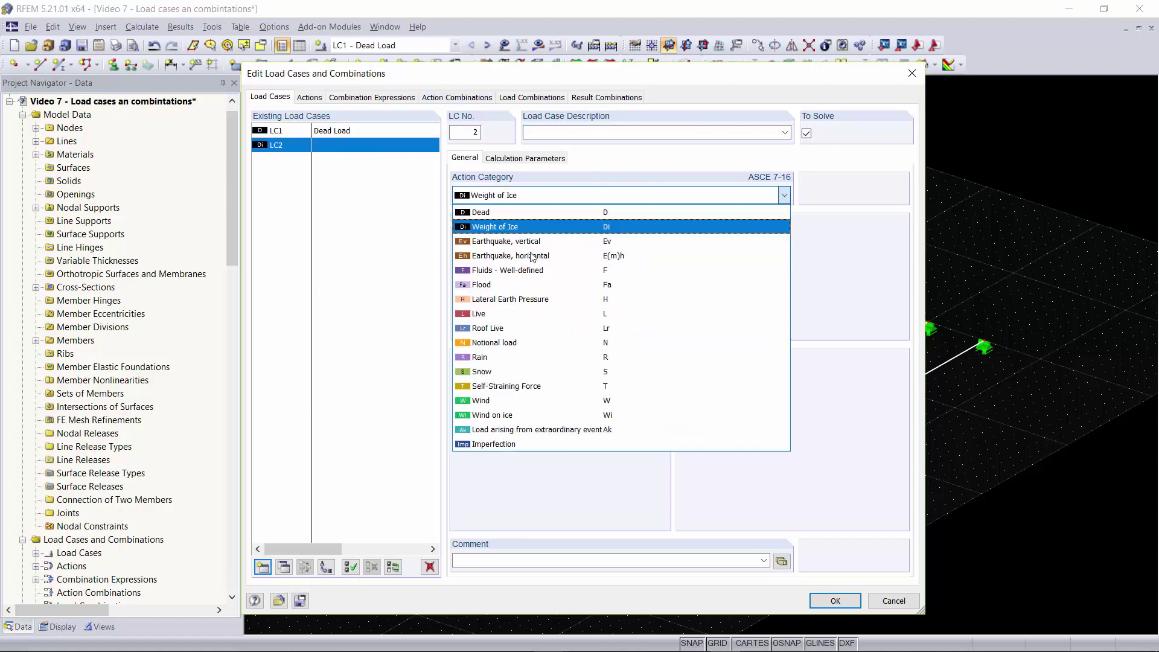
{"action": "left_click", "coordinate": [593, 131]}
{"action": "type", "text": "L"}
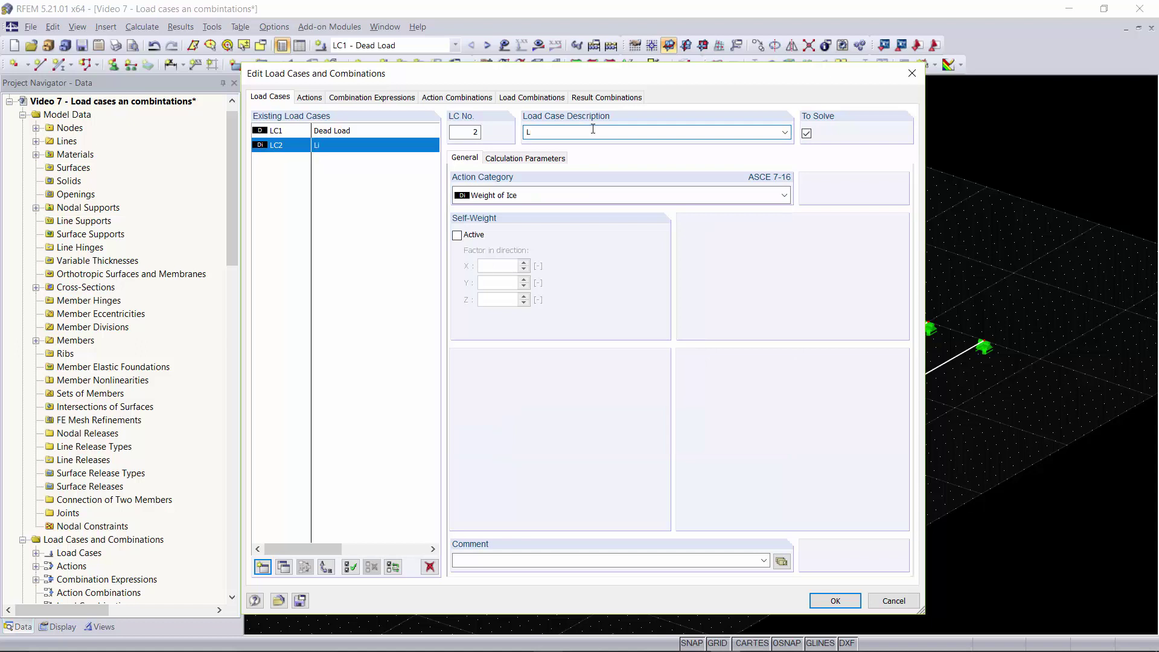
{"action": "type", "text": "ive load"}
{"action": "left_click", "coordinate": [483, 196]}
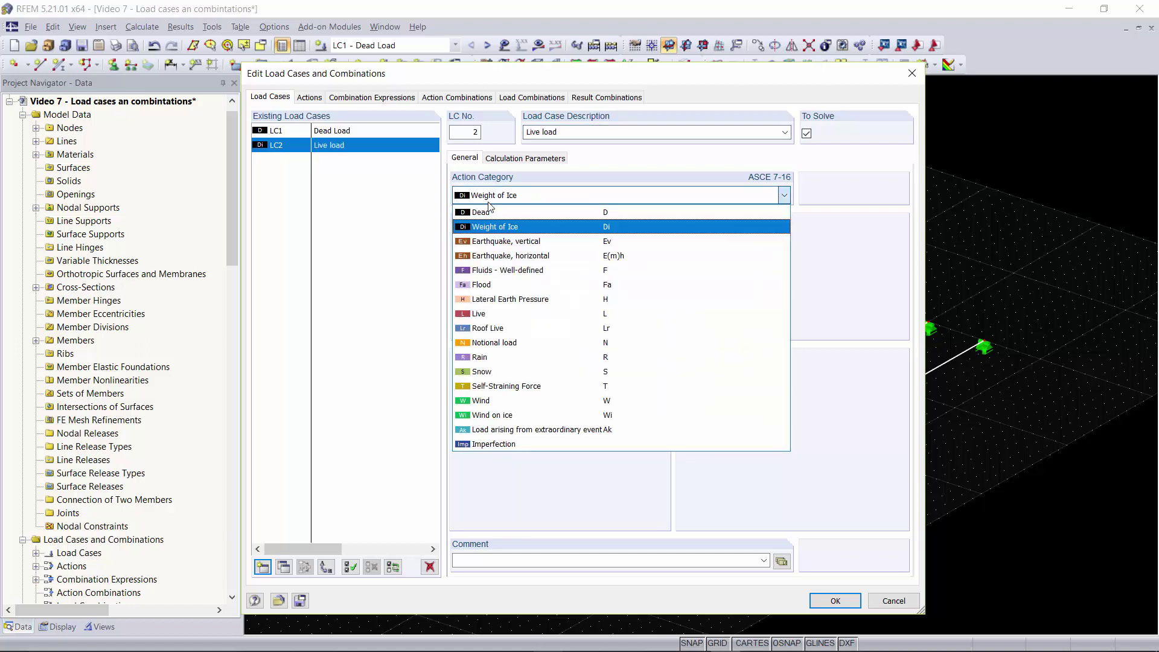
{"action": "left_click", "coordinate": [503, 314]}
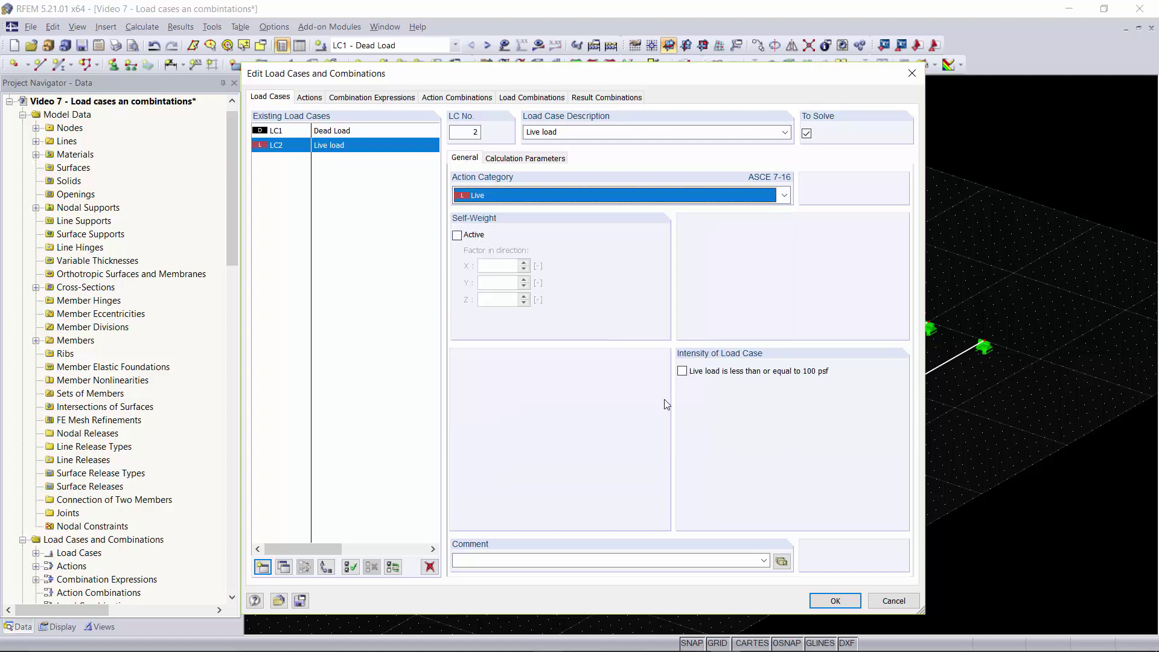
Step: Add load case LC3 with the description "Wind load" and the Wind action category
{"action": "left_click", "coordinate": [271, 514]}
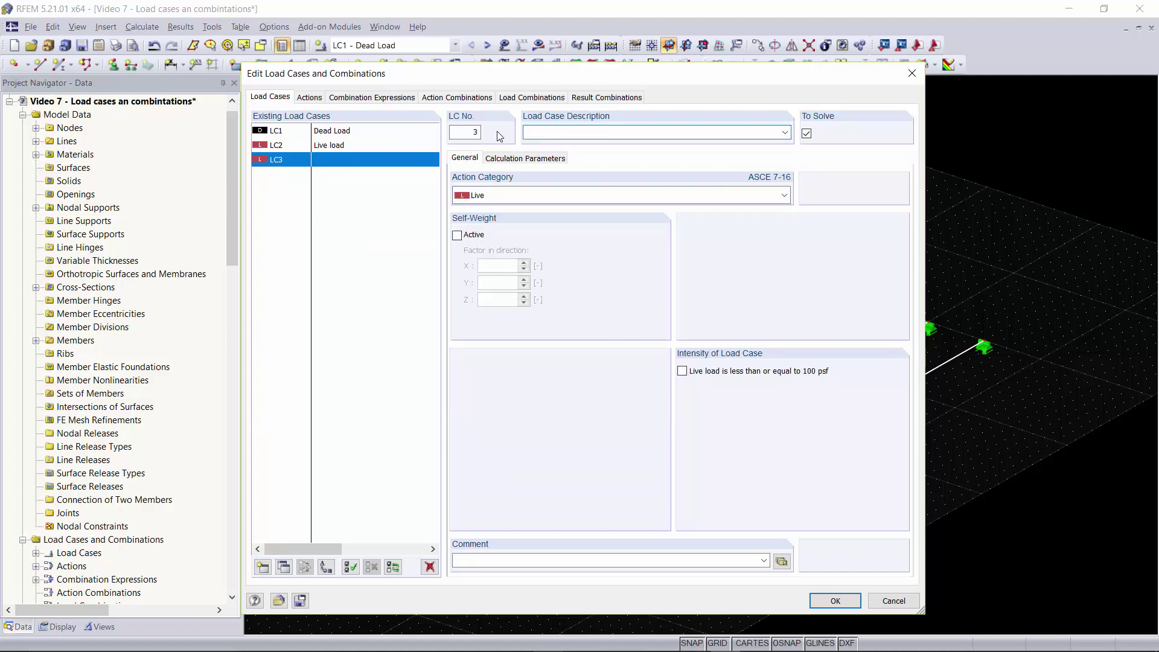
{"action": "type", "text": "Windoload"}
{"action": "left_click", "coordinate": [579, 196]}
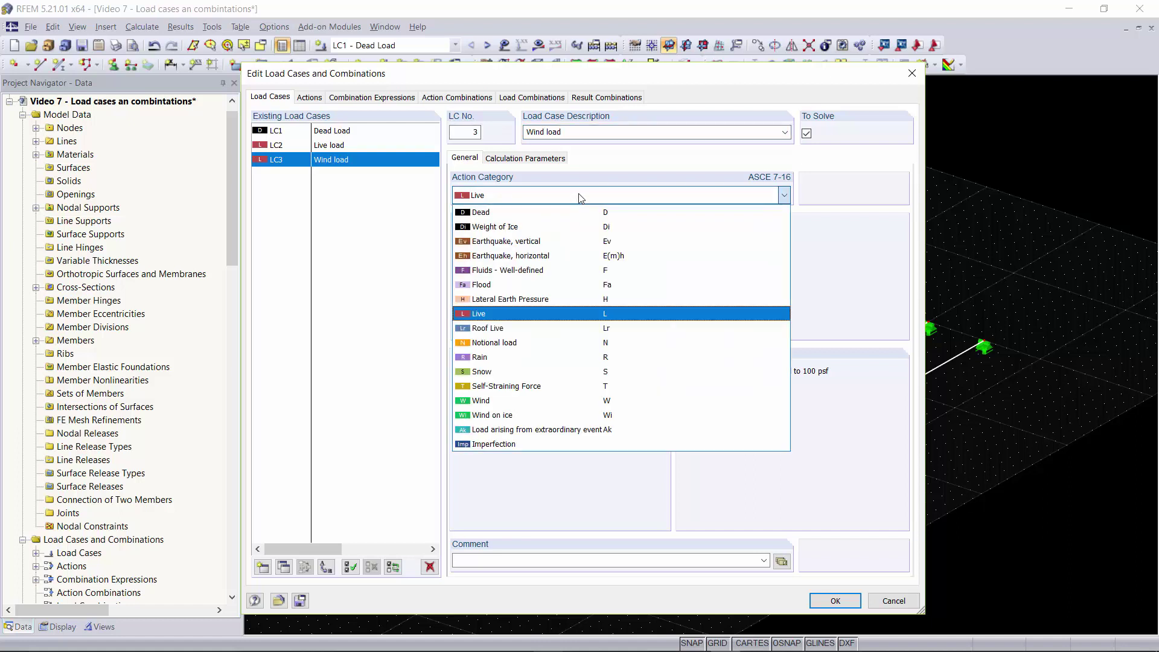
{"action": "left_click", "coordinate": [513, 400]}
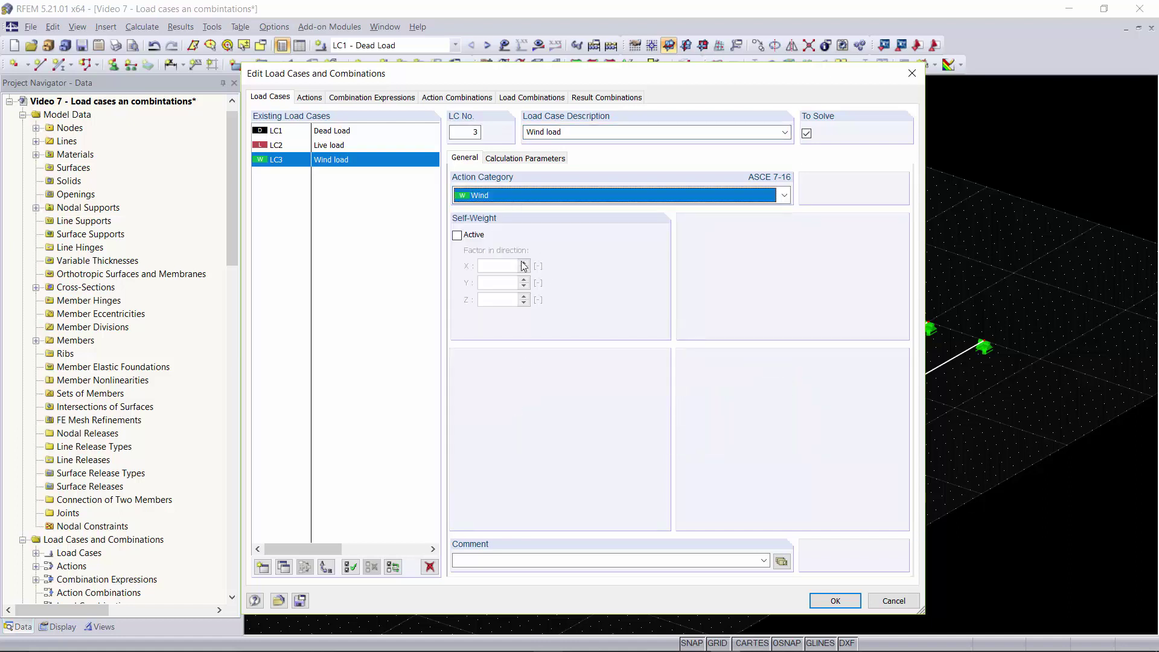
Step: Add load case LC4 with the description "Snow load" and the Snow action category
{"action": "left_click", "coordinate": [261, 568]}
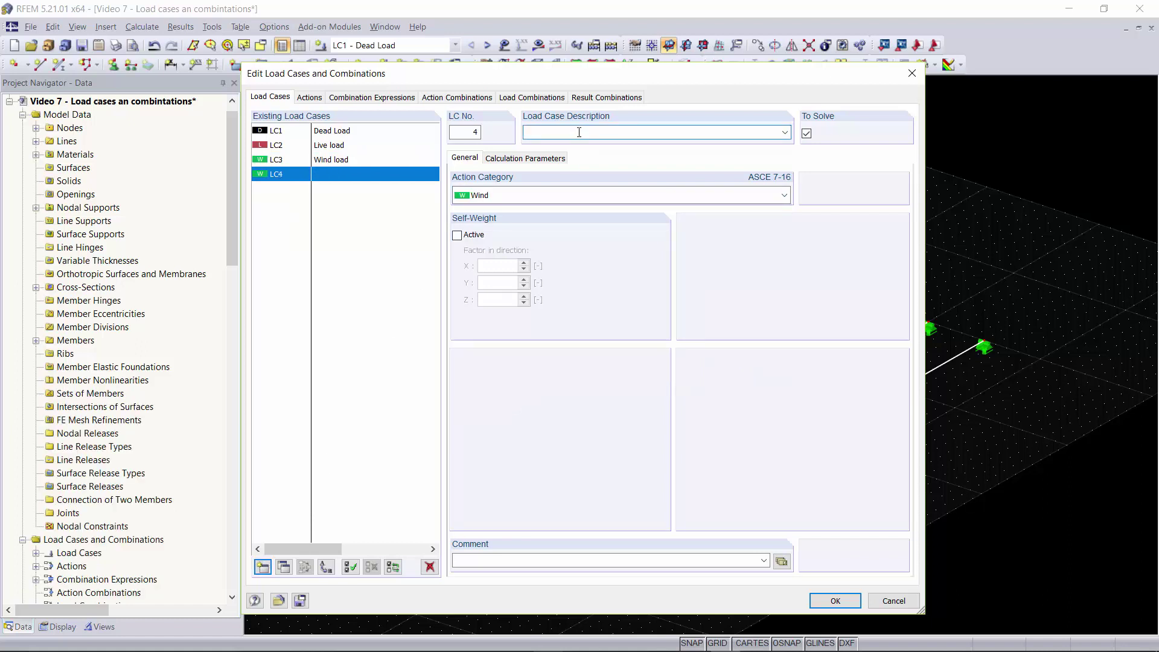
{"action": "type", "text": "Snow load"}
{"action": "left_click", "coordinate": [577, 195]}
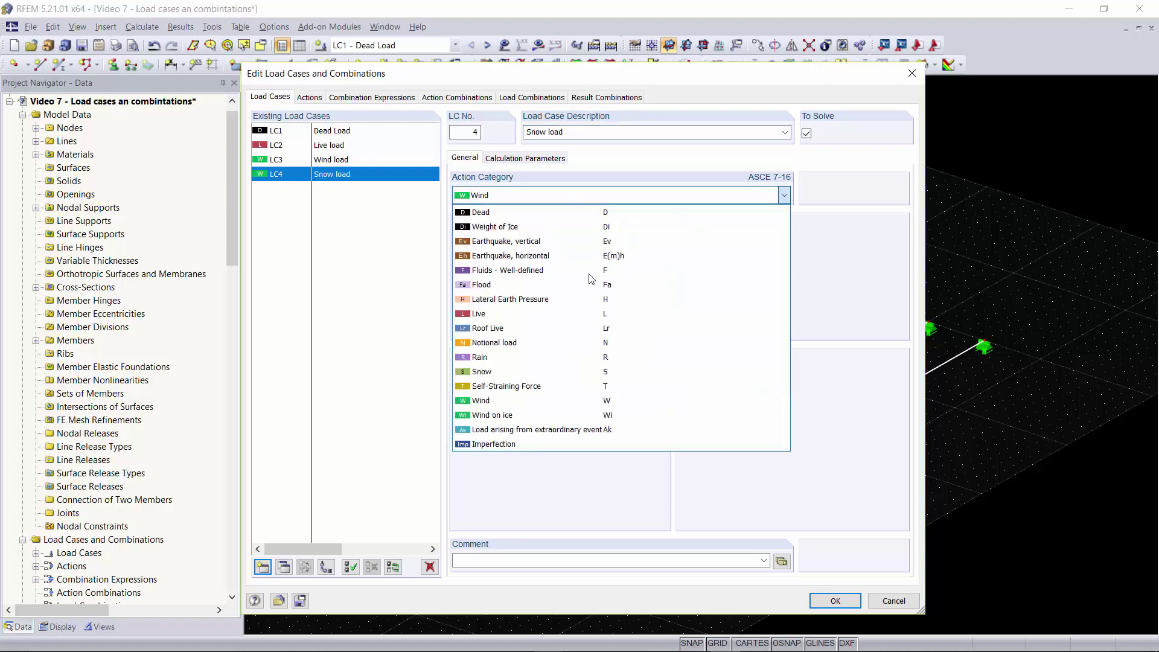
{"action": "left_click", "coordinate": [554, 374]}
Step: Review the actions and the combination expressions for LRFD and ASD, including the Section 2.3 design situation formulas
{"action": "left_click", "coordinate": [308, 98]}
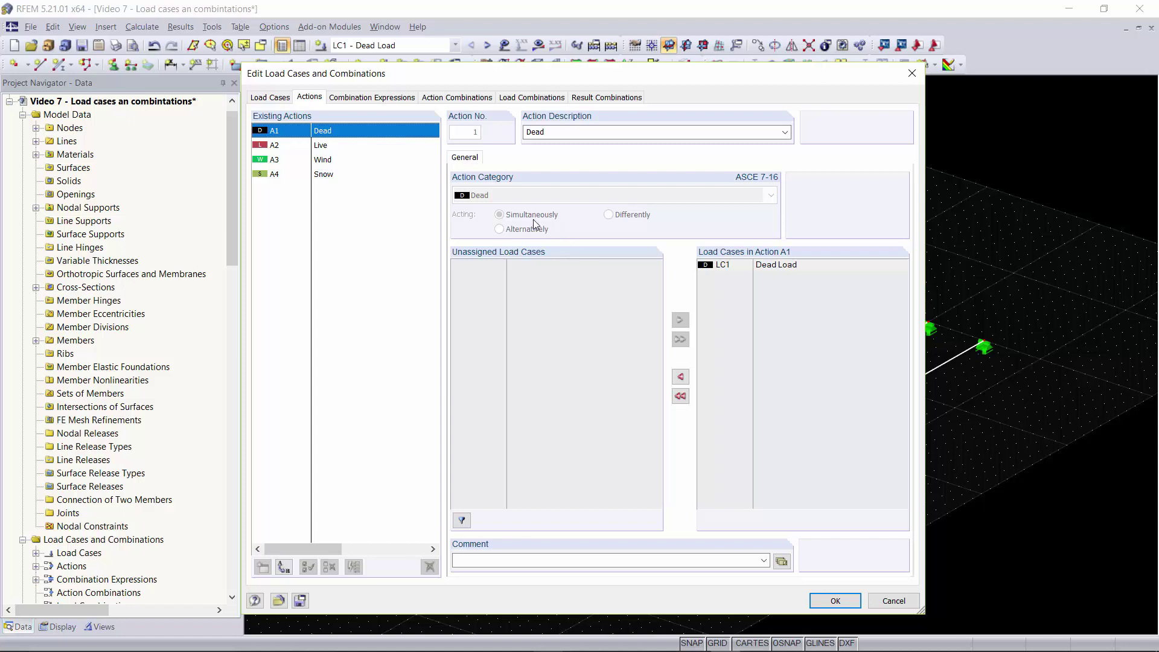
{"action": "left_click", "coordinate": [301, 147]}
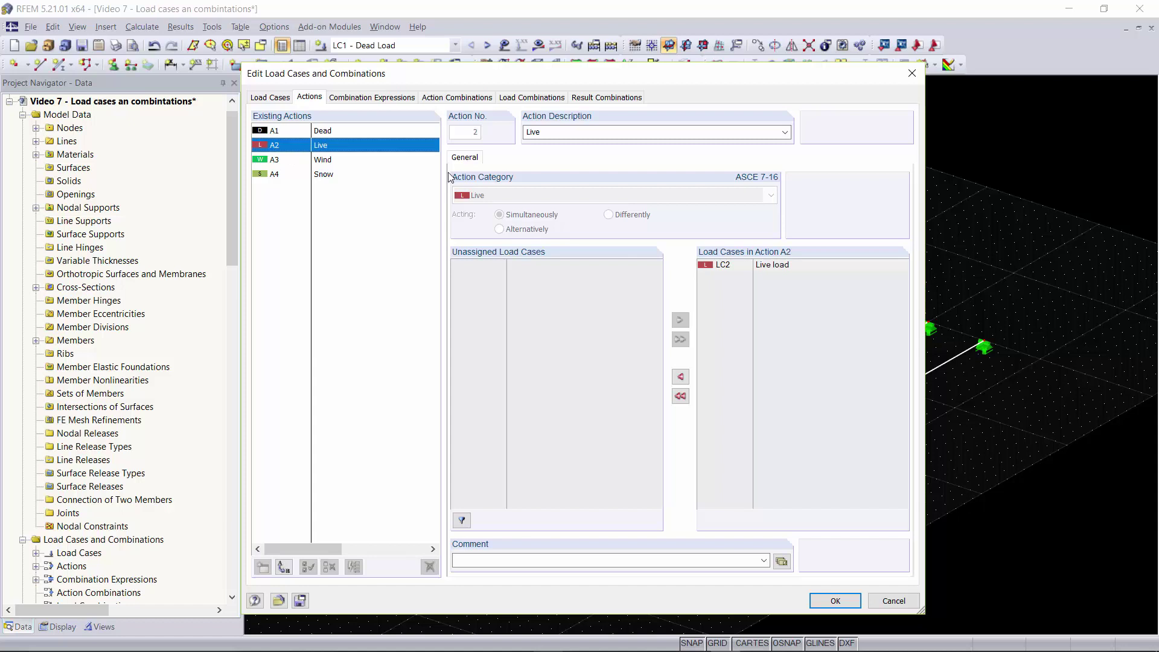
{"action": "left_click", "coordinate": [365, 99]}
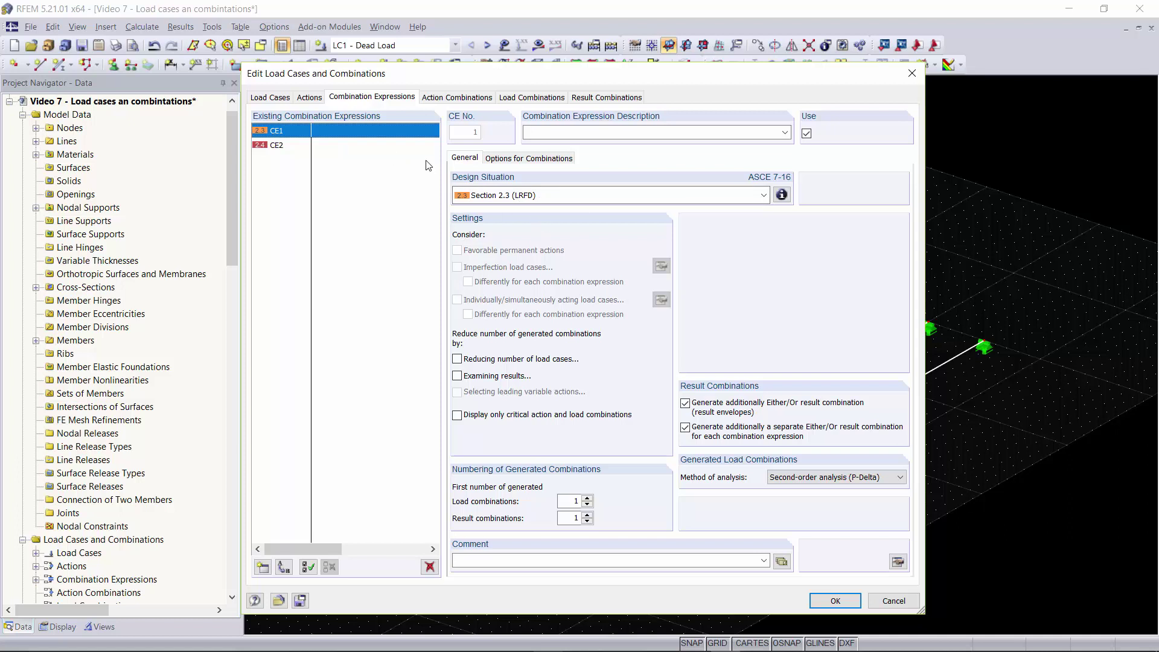
{"action": "left_click", "coordinate": [370, 146]}
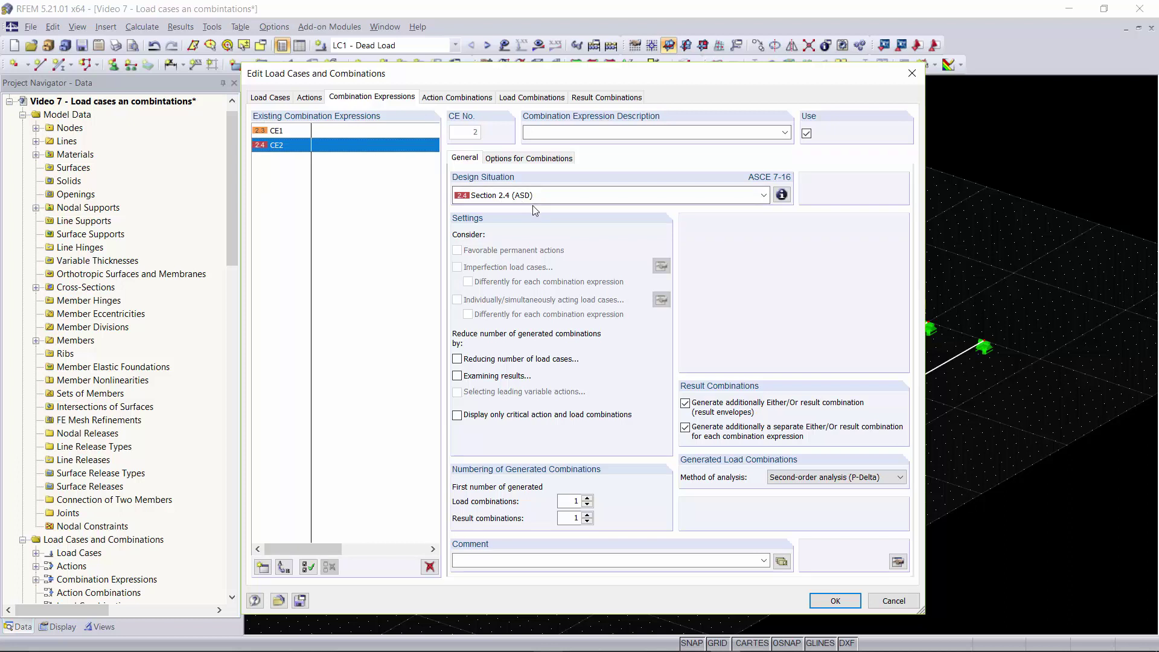
{"action": "left_click", "coordinate": [393, 132]}
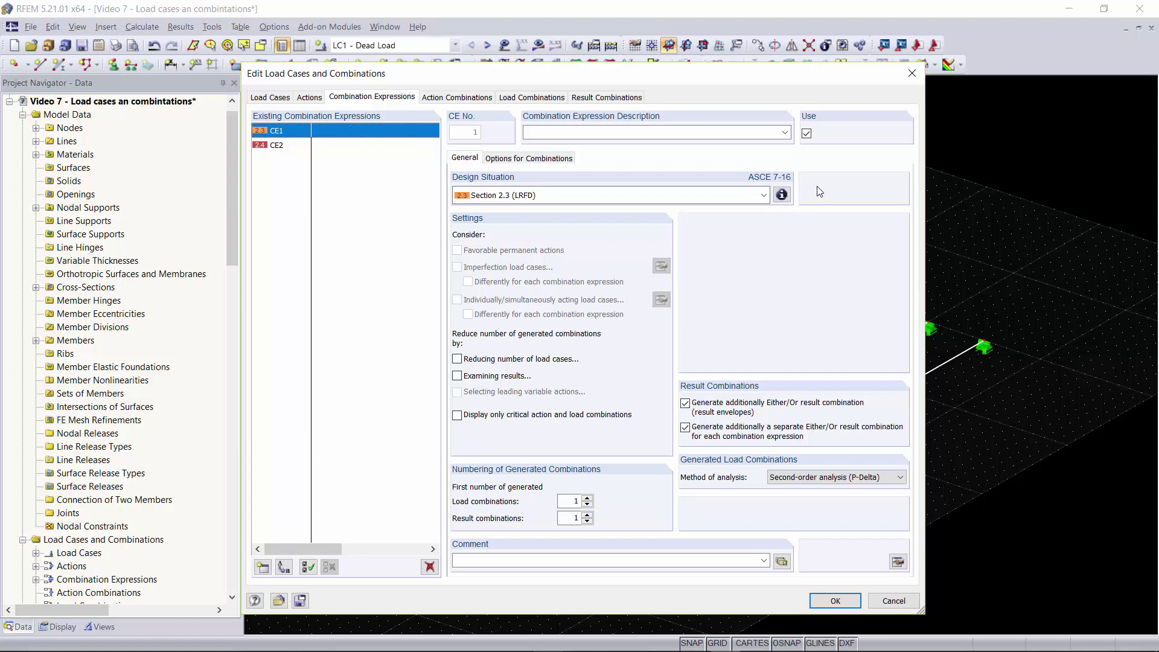
{"action": "left_click", "coordinate": [782, 195]}
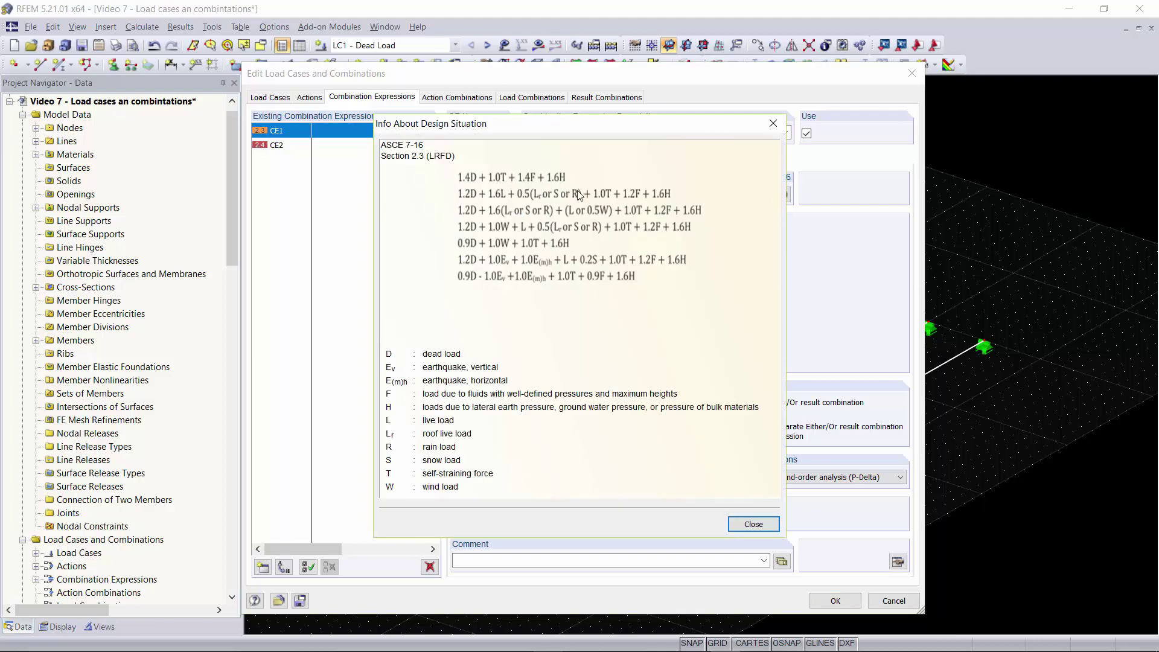
{"action": "left_click", "coordinate": [744, 526]}
Step: Examine the action combinations against the design situation formulas, inspecting the factors and load cases of AC34, AC37 and AC41
{"action": "left_click", "coordinate": [477, 99]}
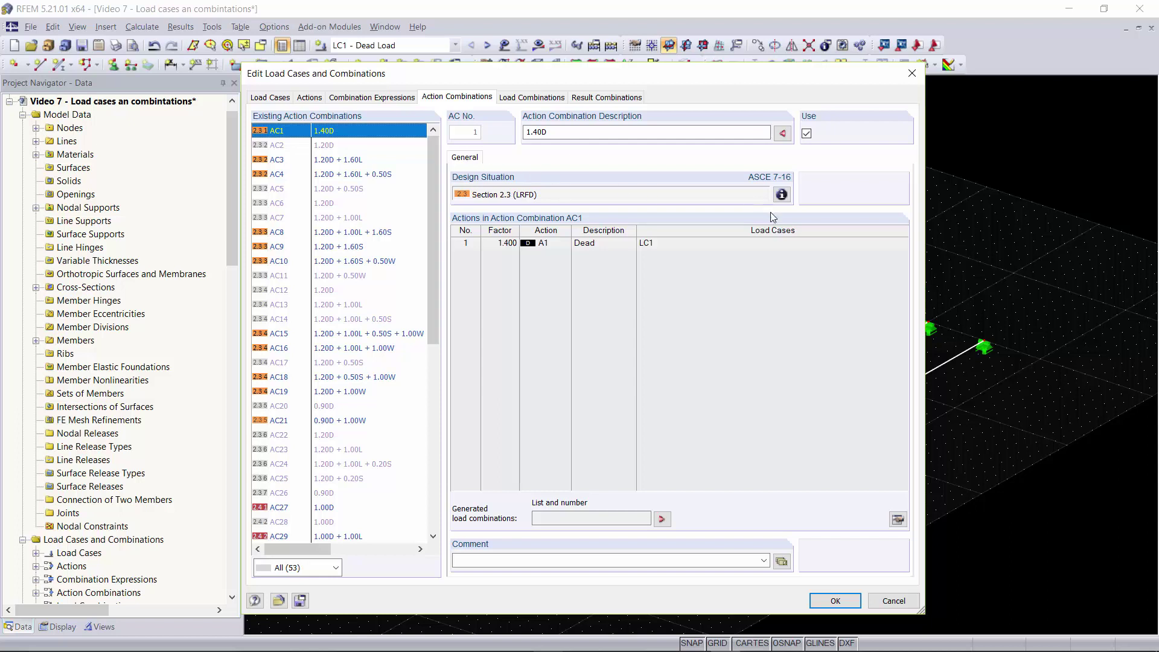
{"action": "left_click", "coordinate": [782, 195]}
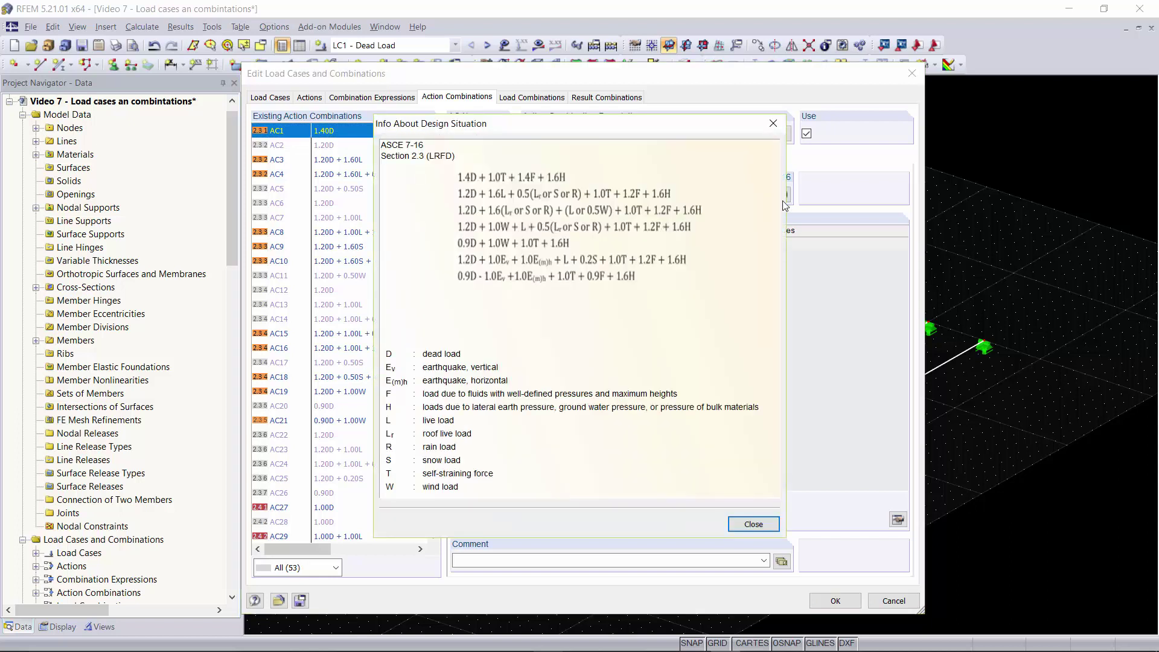
{"action": "left_click", "coordinate": [773, 125]}
{"action": "scroll", "coordinate": [344, 302], "scroll_direction": "down", "scroll_amount": 8}
{"action": "left_click", "coordinate": [354, 262]}
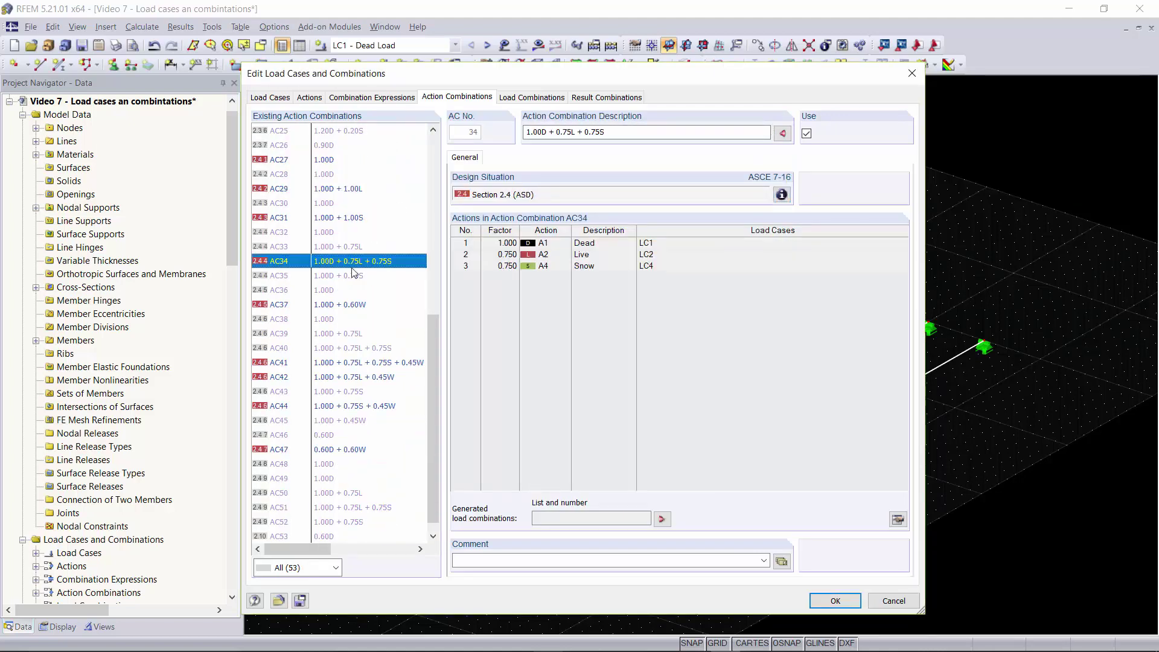
{"action": "left_click", "coordinate": [363, 307]}
{"action": "left_click", "coordinate": [360, 365]}
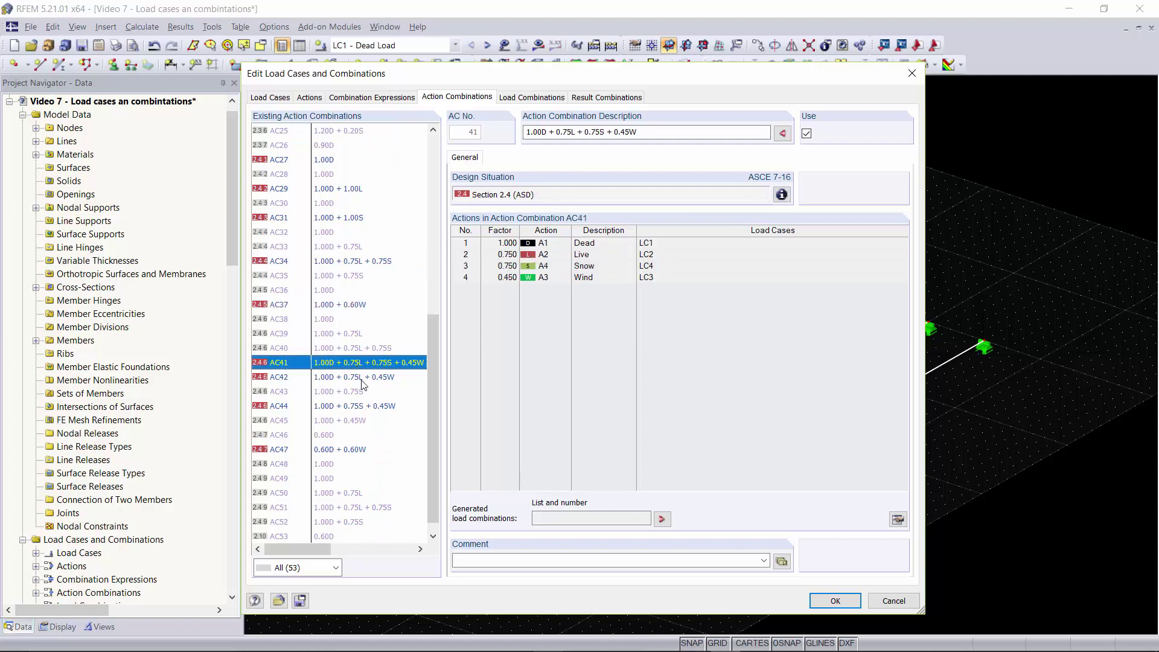
Step: Inspect action combinations AC42 and AC44, and examine the load cases and factors in load combinations CO3 to CO9
{"action": "left_click", "coordinate": [364, 379]}
{"action": "left_click", "coordinate": [370, 405]}
{"action": "key", "text": "Home"}
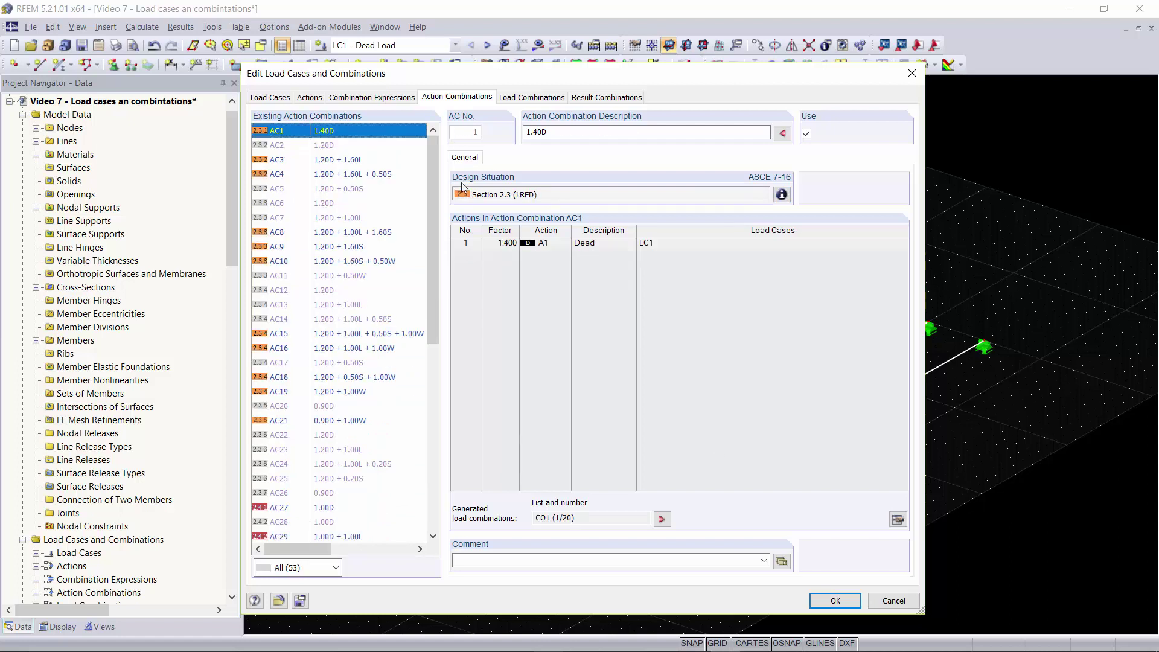
{"action": "left_click", "coordinate": [534, 97]}
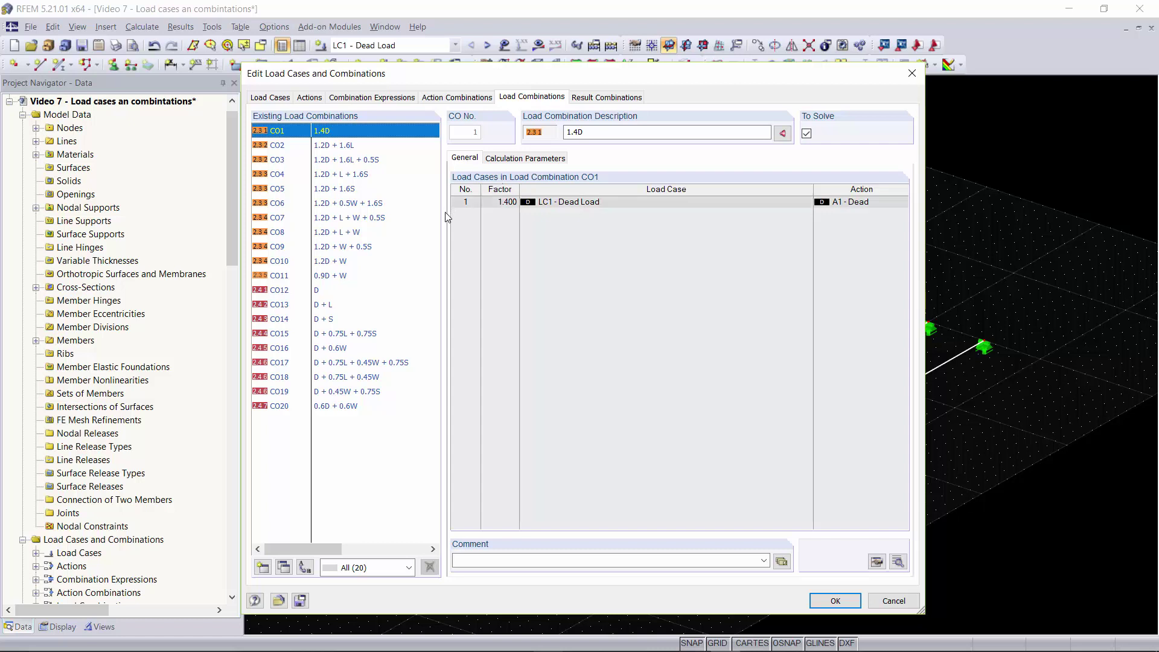
{"action": "left_click", "coordinate": [372, 163]}
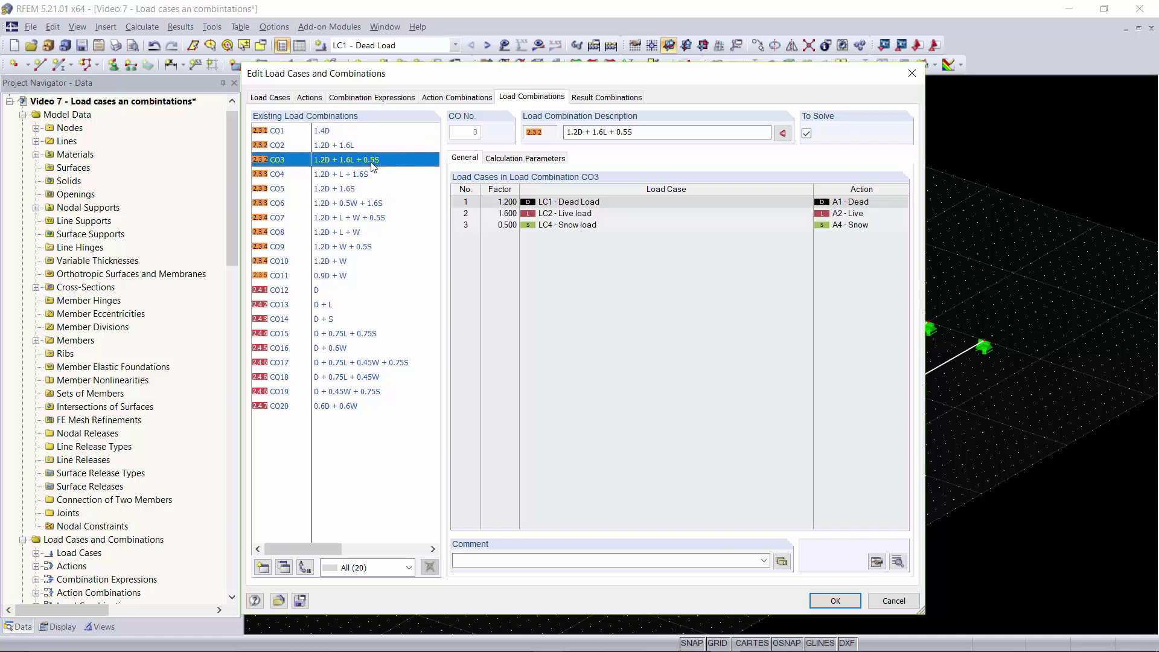
{"action": "left_click", "coordinate": [361, 176]}
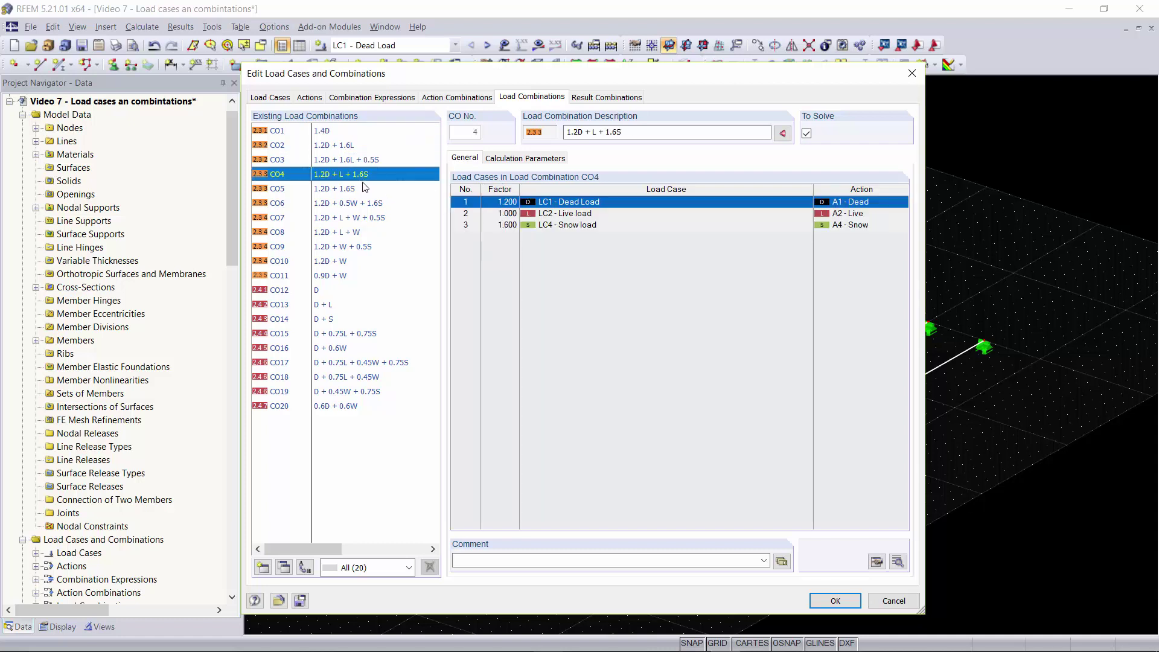
{"action": "left_click", "coordinate": [361, 191]}
{"action": "left_click", "coordinate": [362, 204]}
{"action": "left_click", "coordinate": [364, 216]}
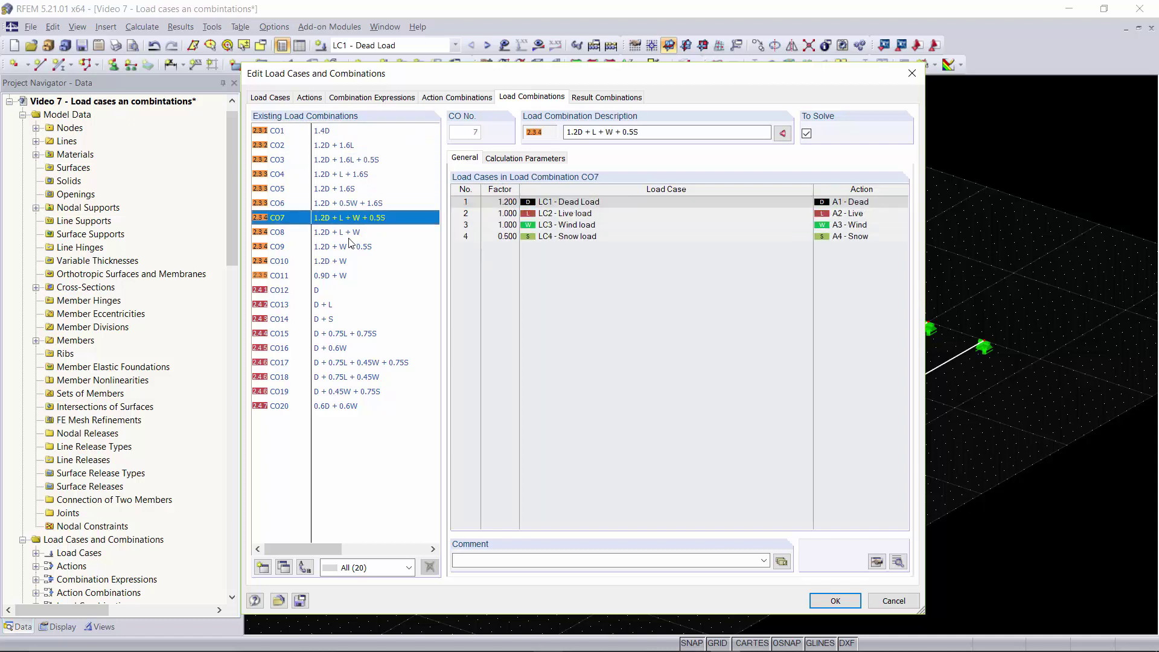
{"action": "left_click", "coordinate": [349, 236]}
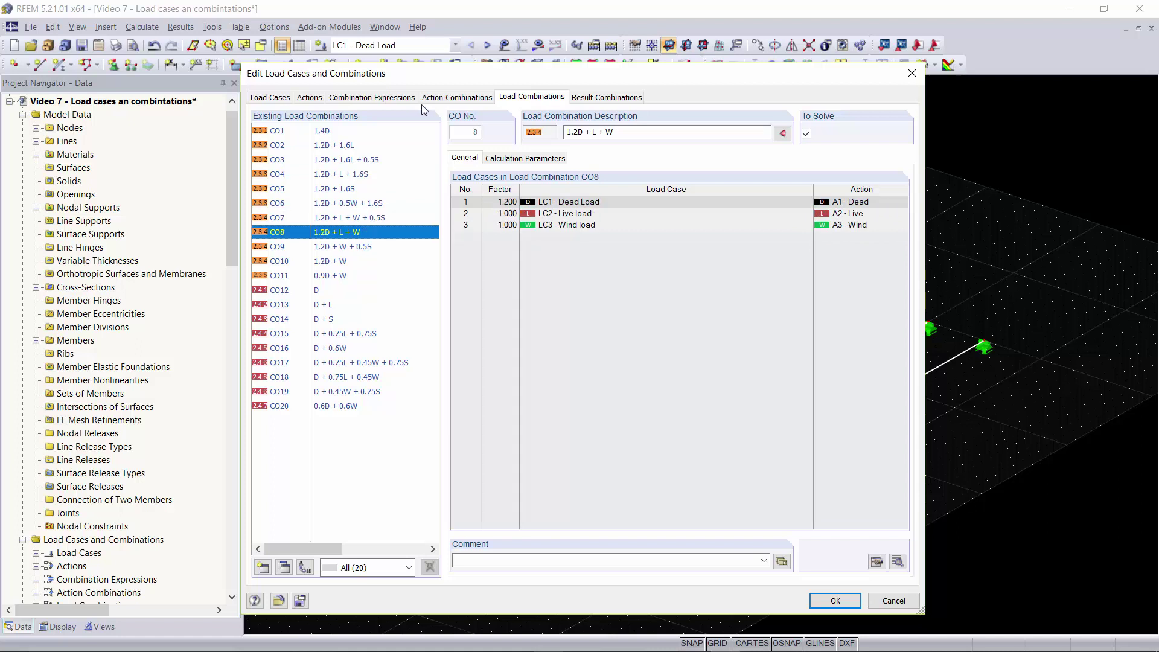
{"action": "left_click", "coordinate": [341, 248]}
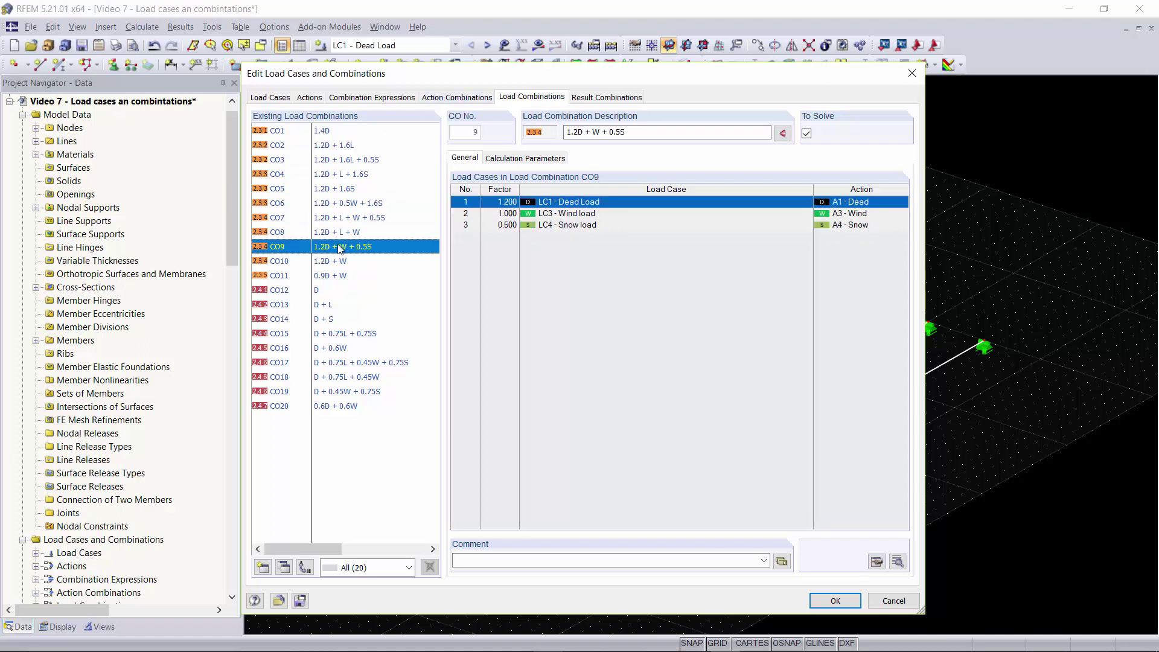
Step: Review the loading in result combinations RC1 and RC2, and accept the load cases and combinations
{"action": "left_click", "coordinate": [604, 100]}
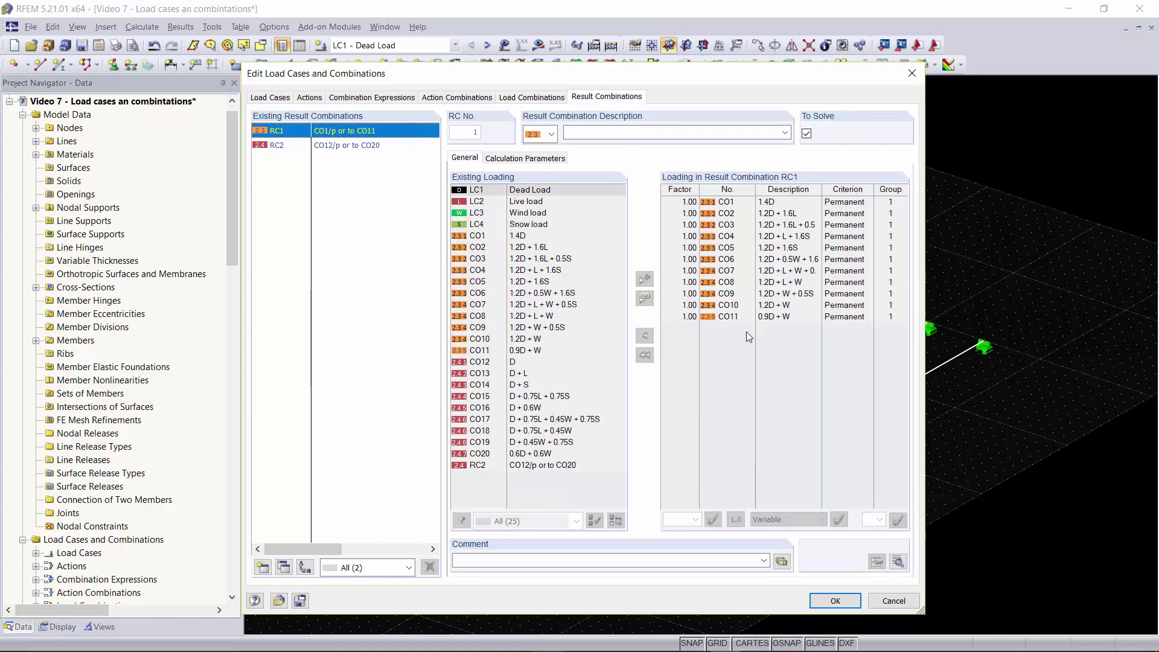
{"action": "left_click", "coordinate": [367, 146]}
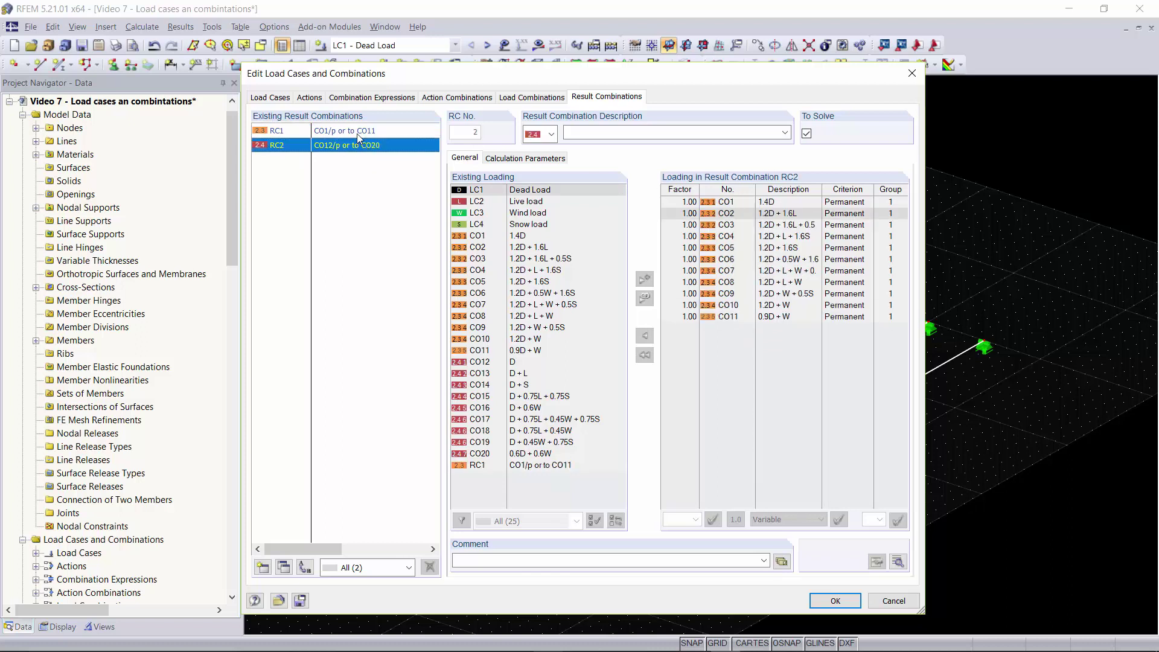
{"action": "left_click", "coordinate": [362, 136]}
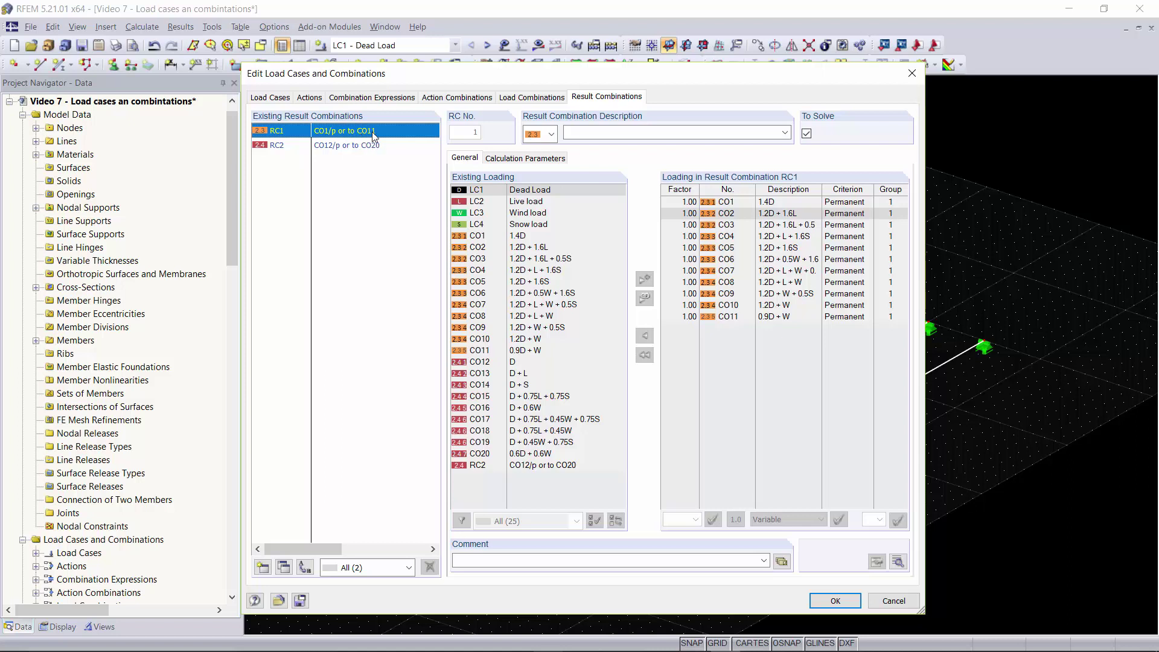
{"action": "left_click", "coordinate": [374, 147]}
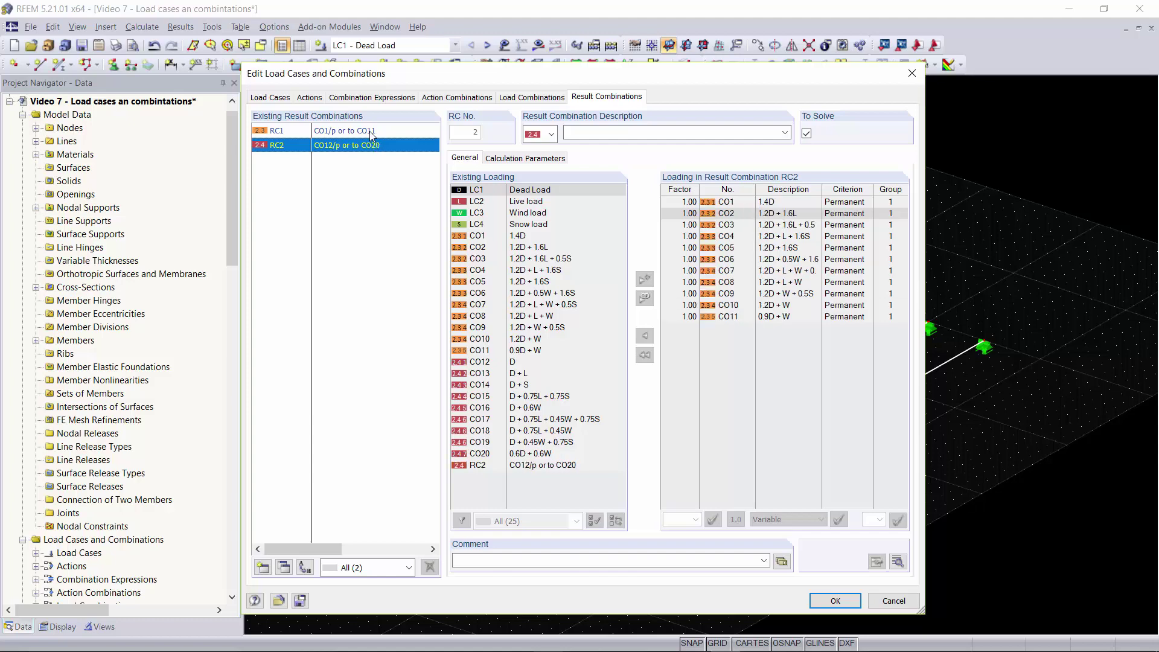
{"action": "left_click", "coordinate": [835, 601]}
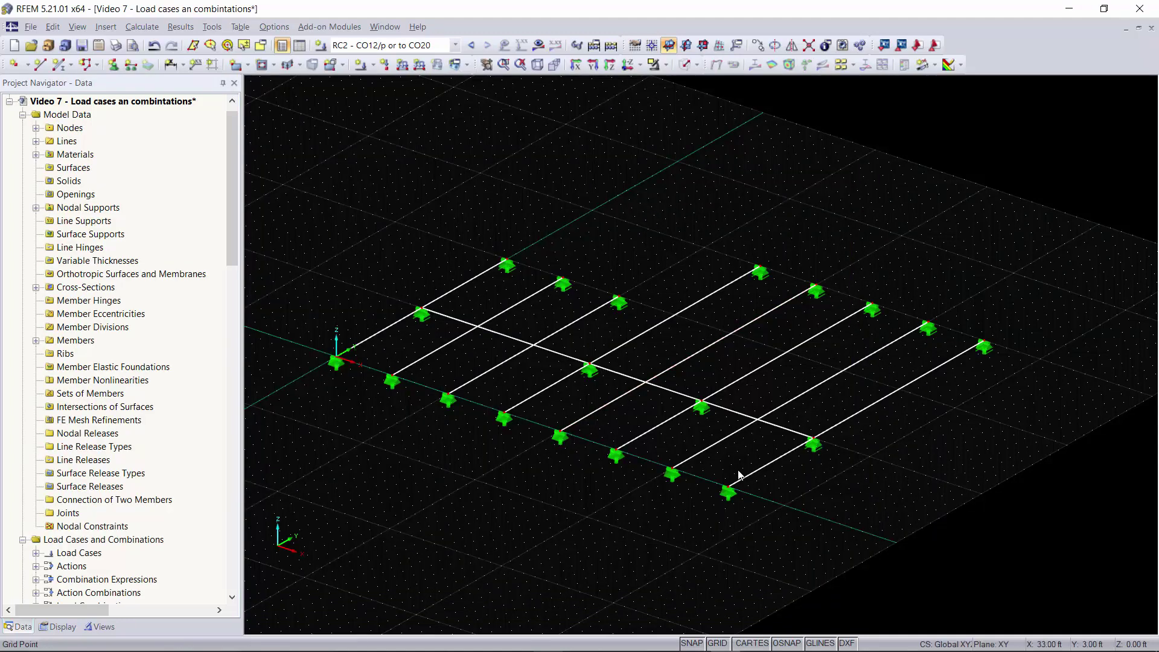
Step: Customize the toolbars by adding the Tools command Generate Member Loads from Area Loads via Plane beside the load commands
{"action": "scroll", "coordinate": [561, 499], "scroll_direction": "down", "scroll_amount": 1}
{"action": "middle_click_drag", "start_coordinate": [562, 499], "coordinate": [568, 427]}
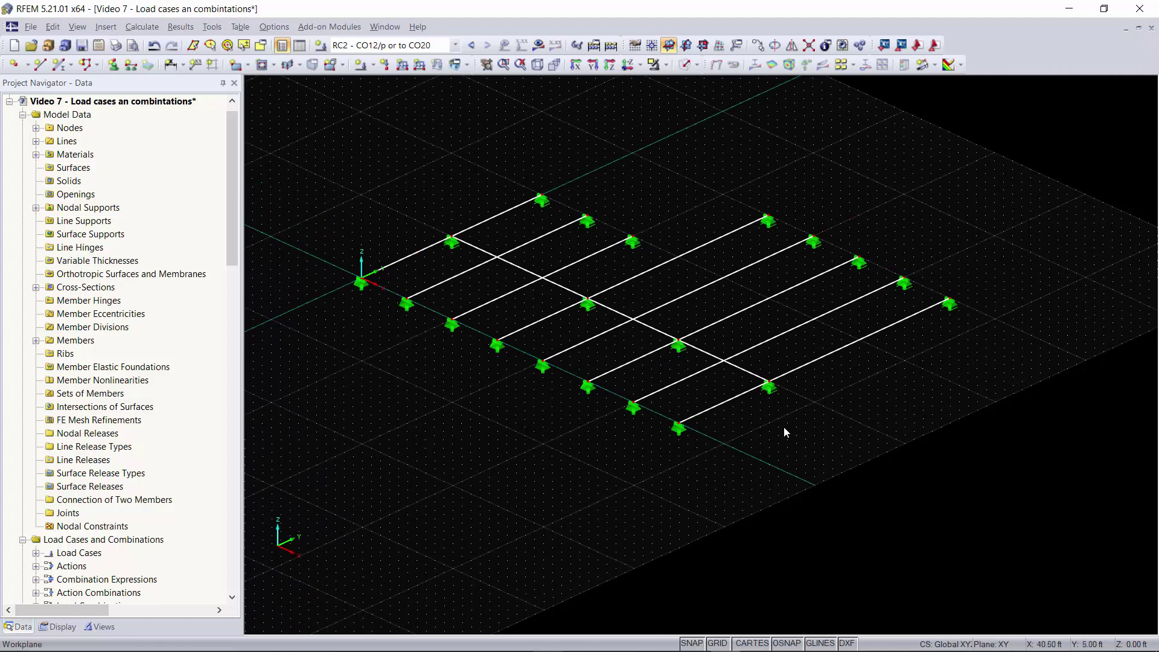
{"action": "middle_click_drag", "start_coordinate": [811, 404], "coordinate": [815, 414]}
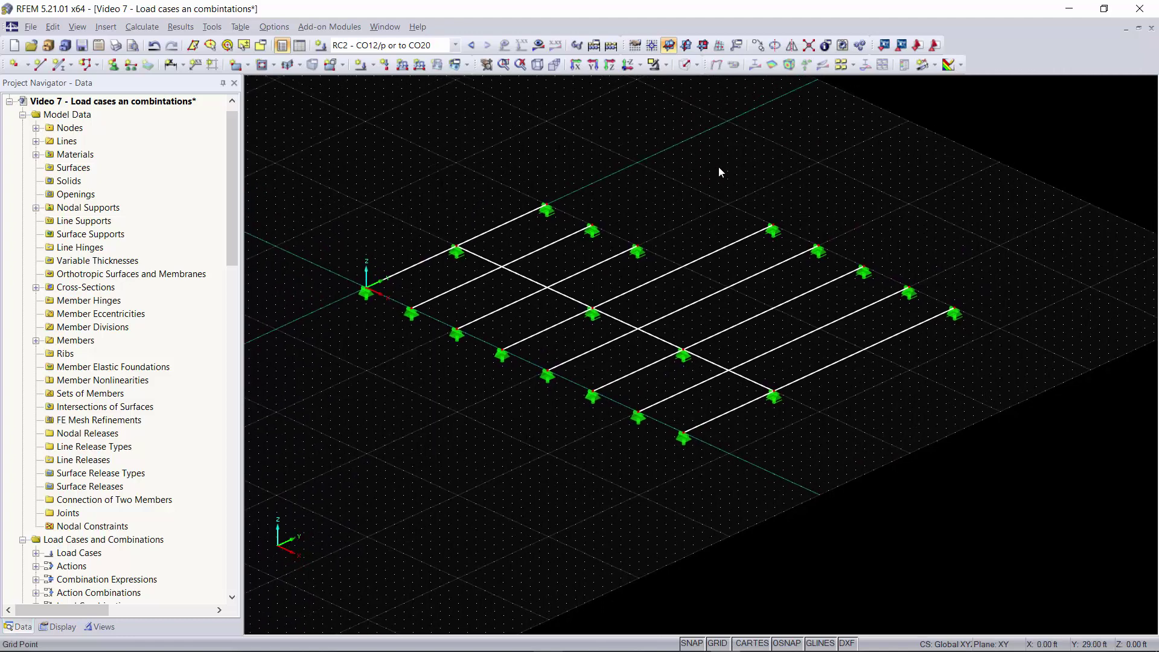
{"action": "right_click", "coordinate": [1005, 64]}
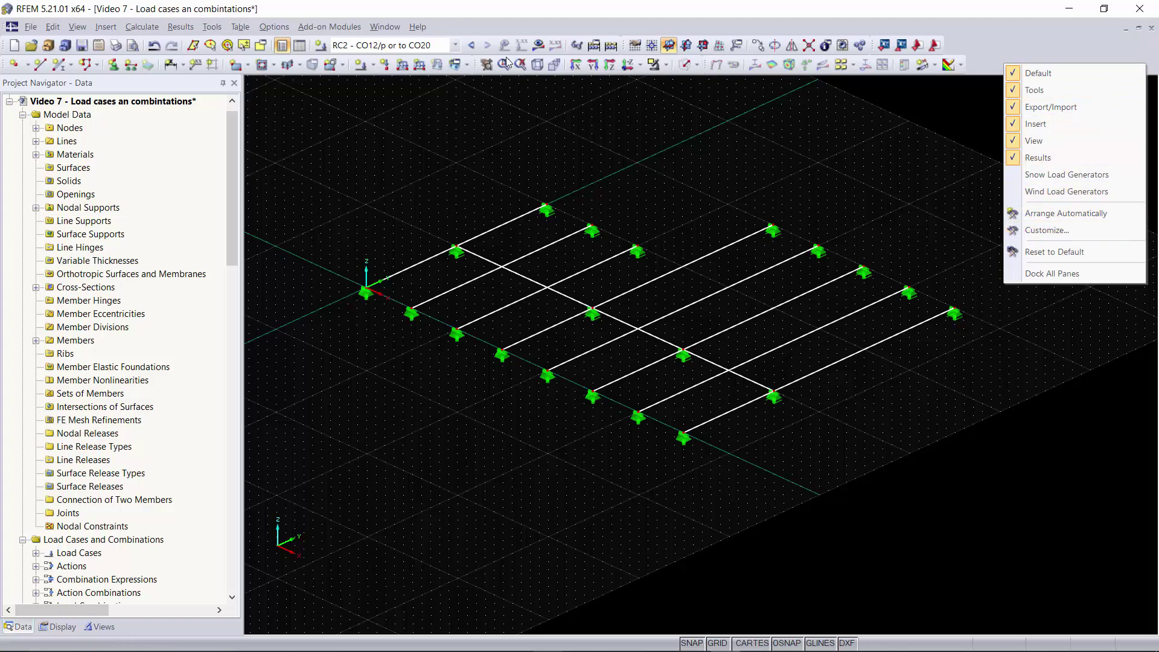
{"action": "right_click", "coordinate": [998, 57]}
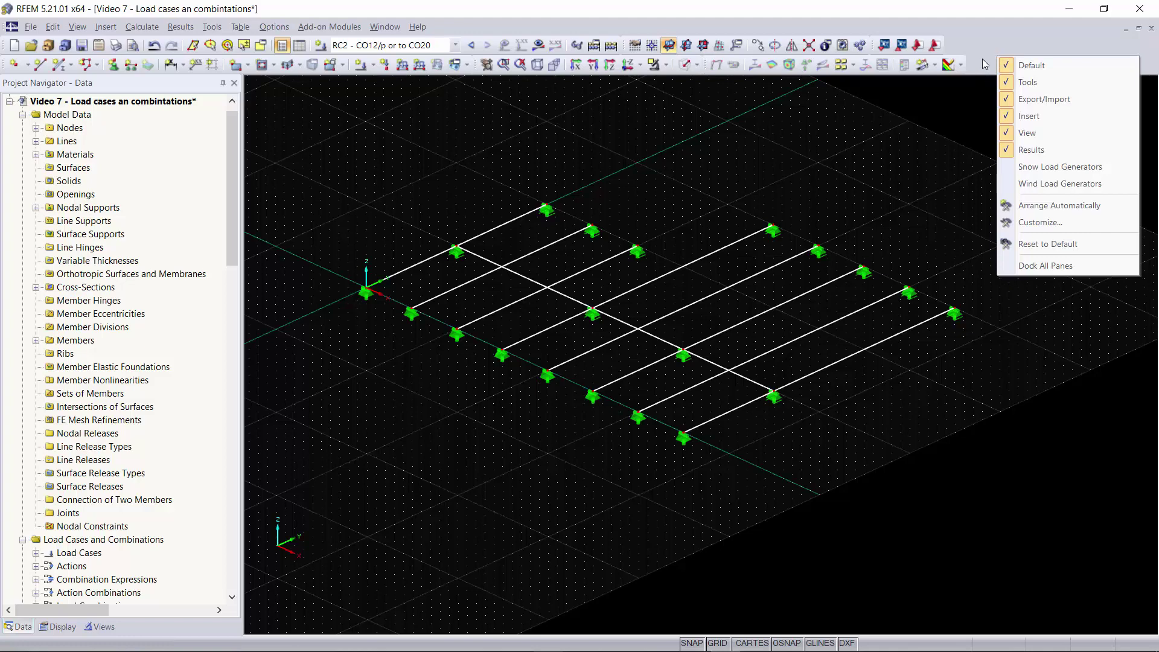
{"action": "left_click", "coordinate": [1058, 222]}
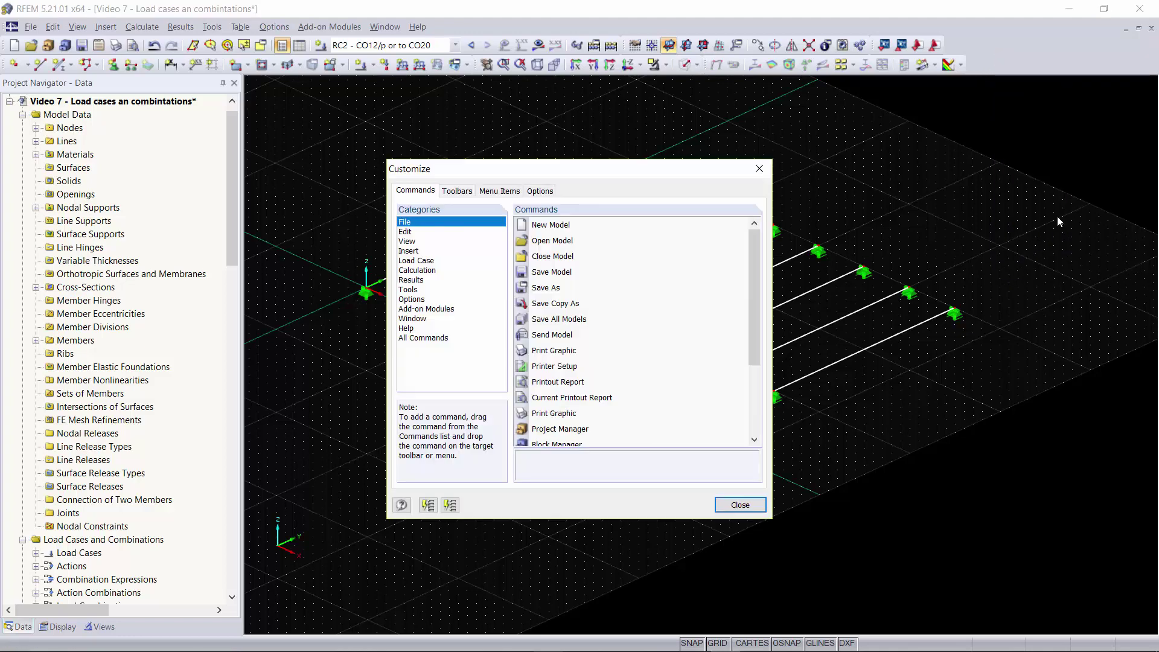
{"action": "left_click_drag", "start_coordinate": [472, 174], "coordinate": [475, 154]}
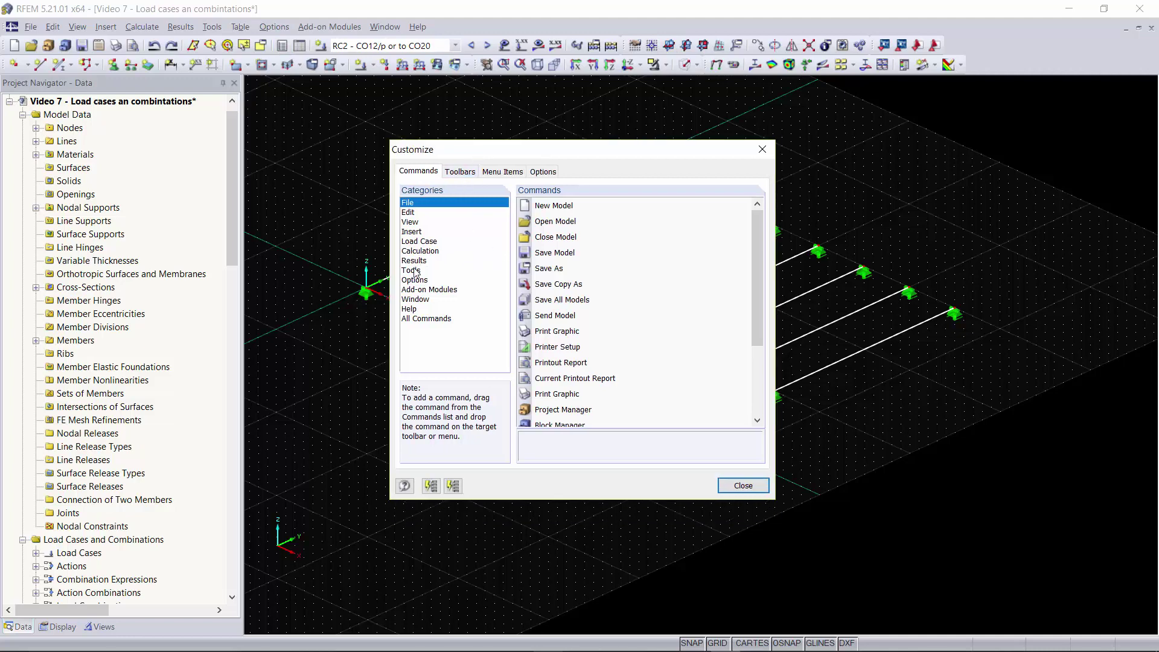
{"action": "left_click", "coordinate": [415, 270]}
{"action": "left_click_drag", "start_coordinate": [757, 229], "coordinate": [758, 317]}
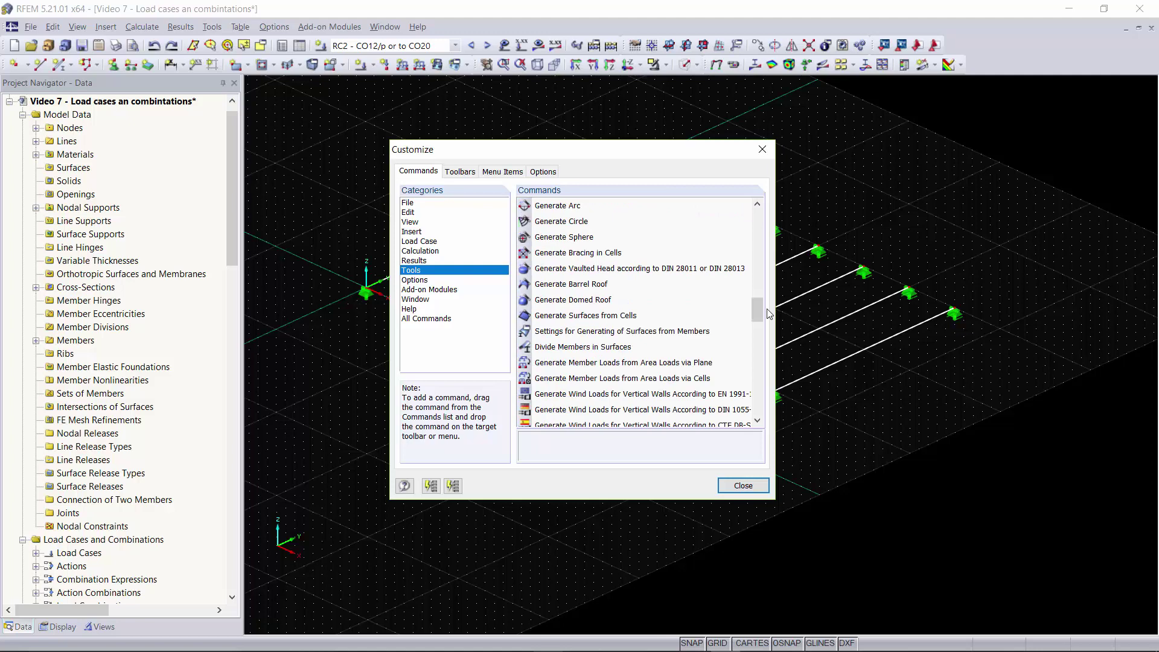
{"action": "left_click", "coordinate": [625, 365]}
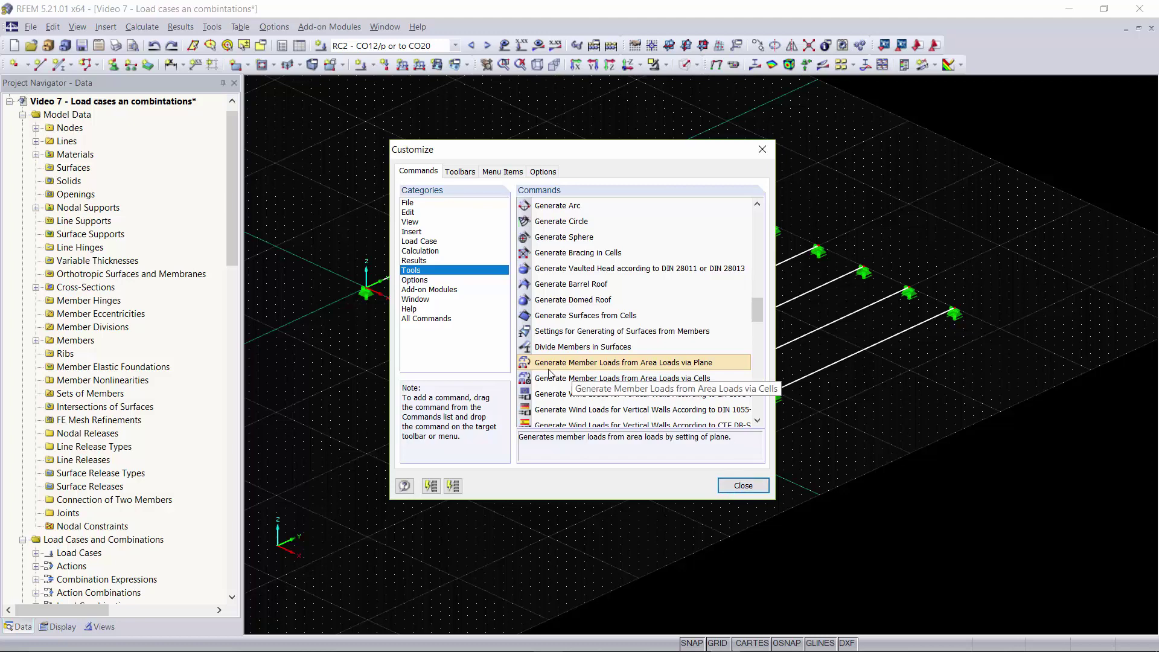
{"action": "mouse_move", "coordinate": [535, 368]}
{"action": "left_mouse_down"}
{"action": "mouse_move", "coordinate": [542, 347]}
{"action": "mouse_move", "coordinate": [537, 358]}
{"action": "mouse_move", "coordinate": [410, 66]}
{"action": "left_mouse_up"}
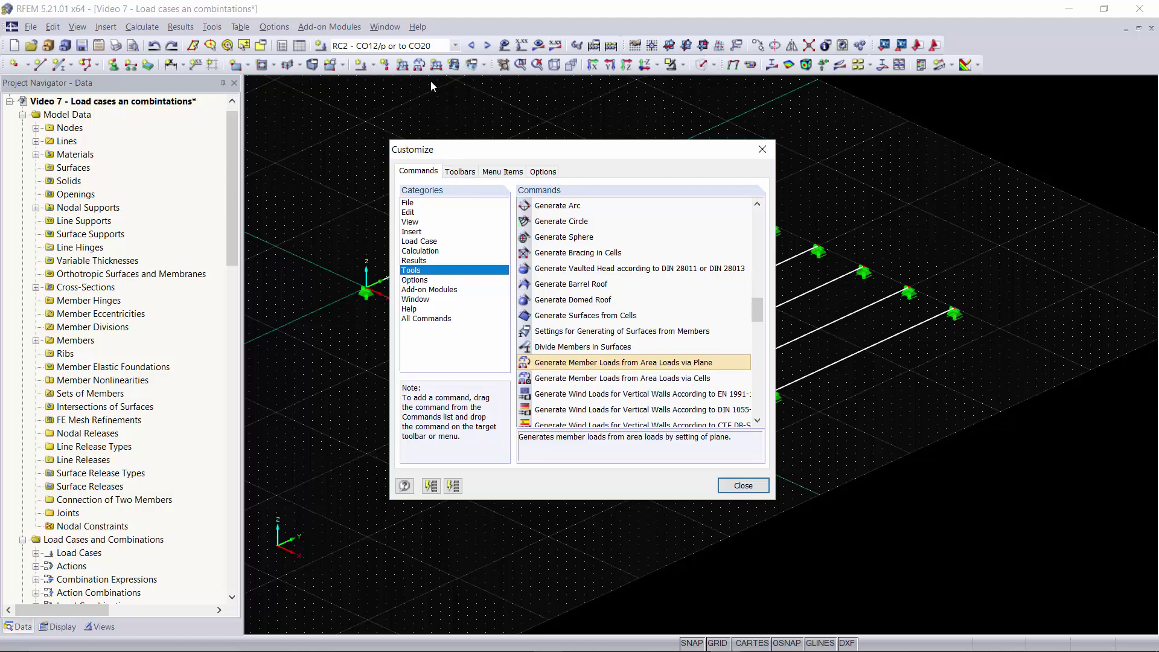
{"action": "left_click", "coordinate": [731, 484]}
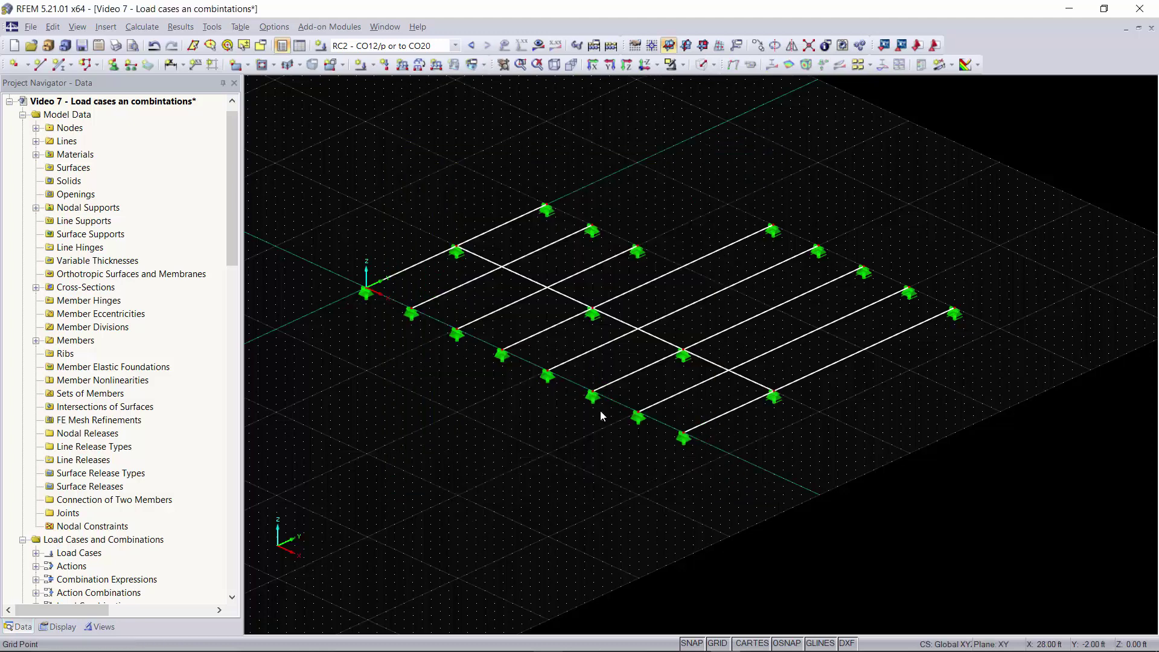
Step: Start generating member loads from area loads via plane for load case LC2 - Live load, with a uniform magnitude of 0.021 ksf
{"action": "left_click", "coordinate": [421, 66]}
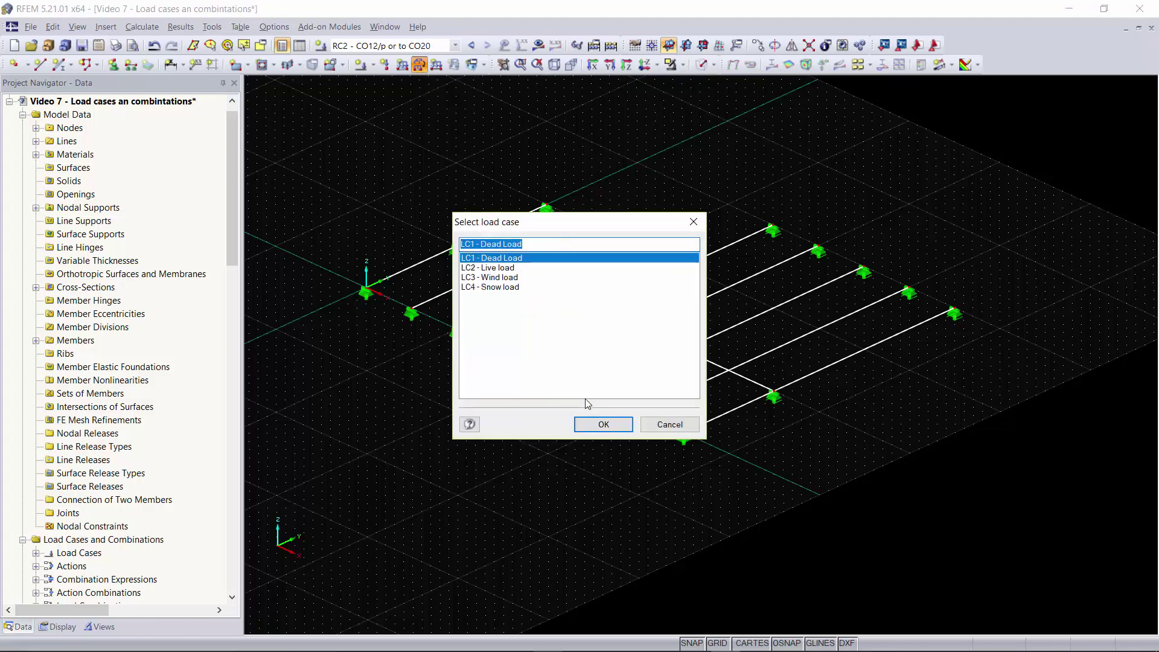
{"action": "left_click", "coordinate": [515, 268]}
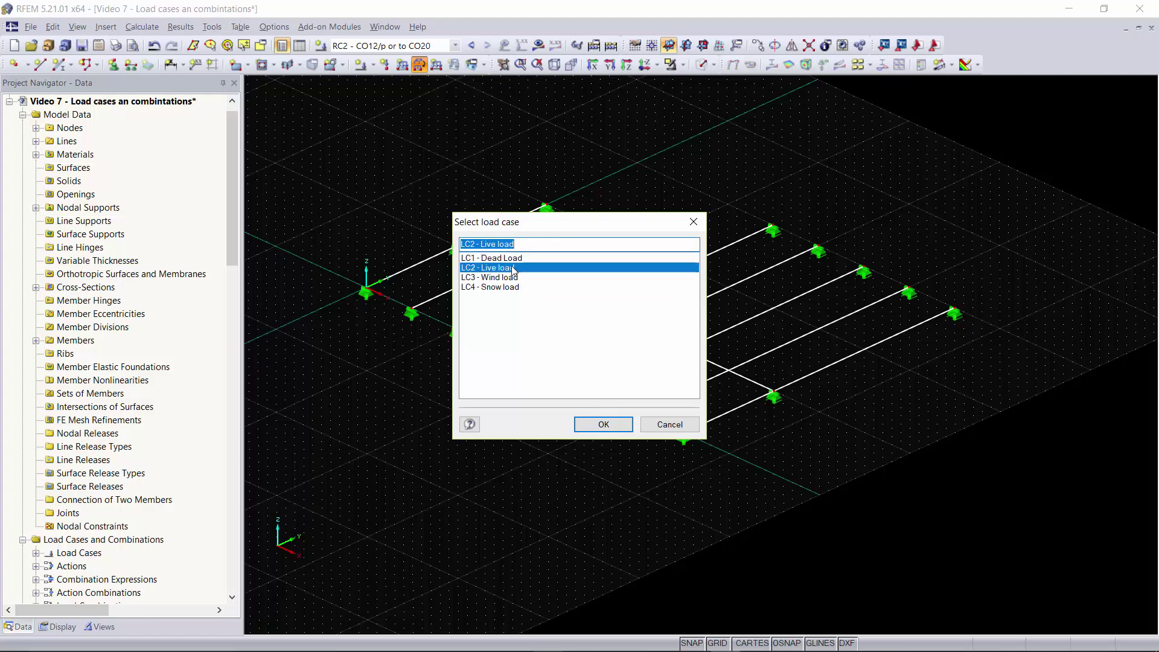
{"action": "left_click", "coordinate": [600, 425]}
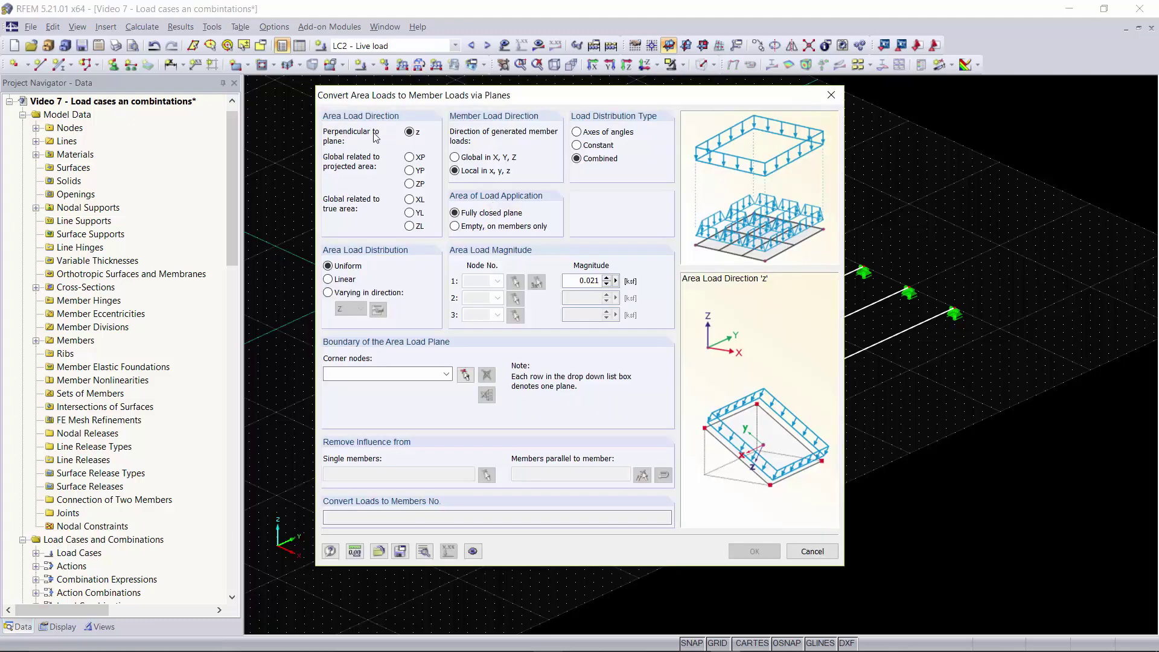
{"action": "left_click_drag", "start_coordinate": [506, 97], "coordinate": [491, 72]}
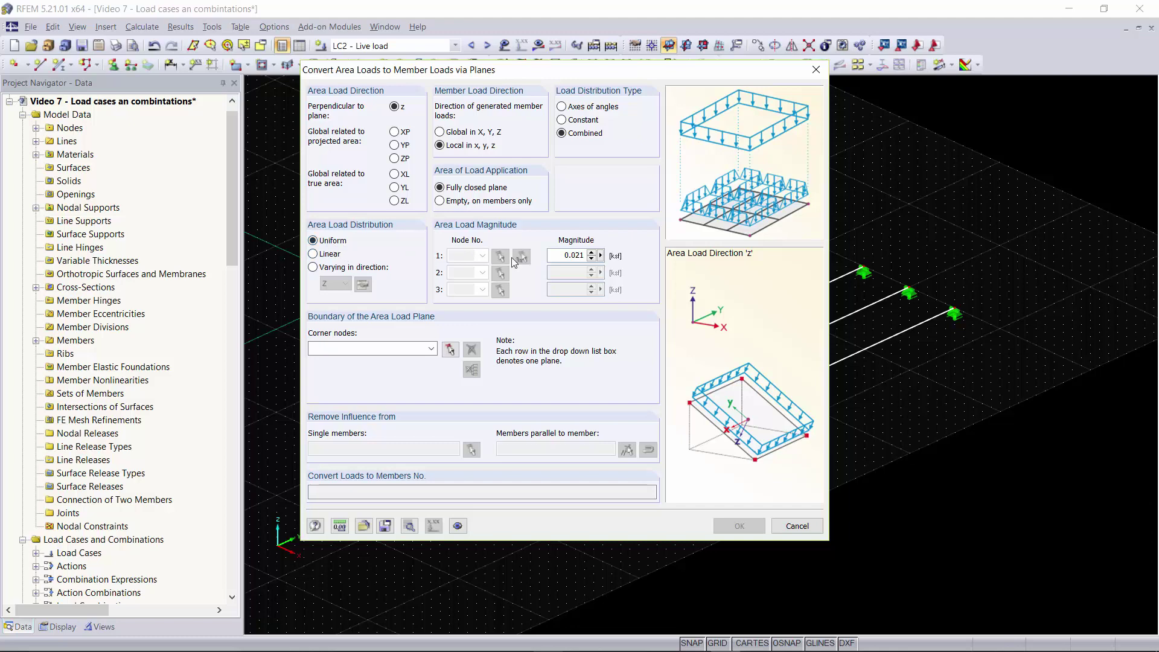
{"action": "left_click_drag", "start_coordinate": [563, 256], "coordinate": [626, 260]}
{"action": "type", "text": "0."}
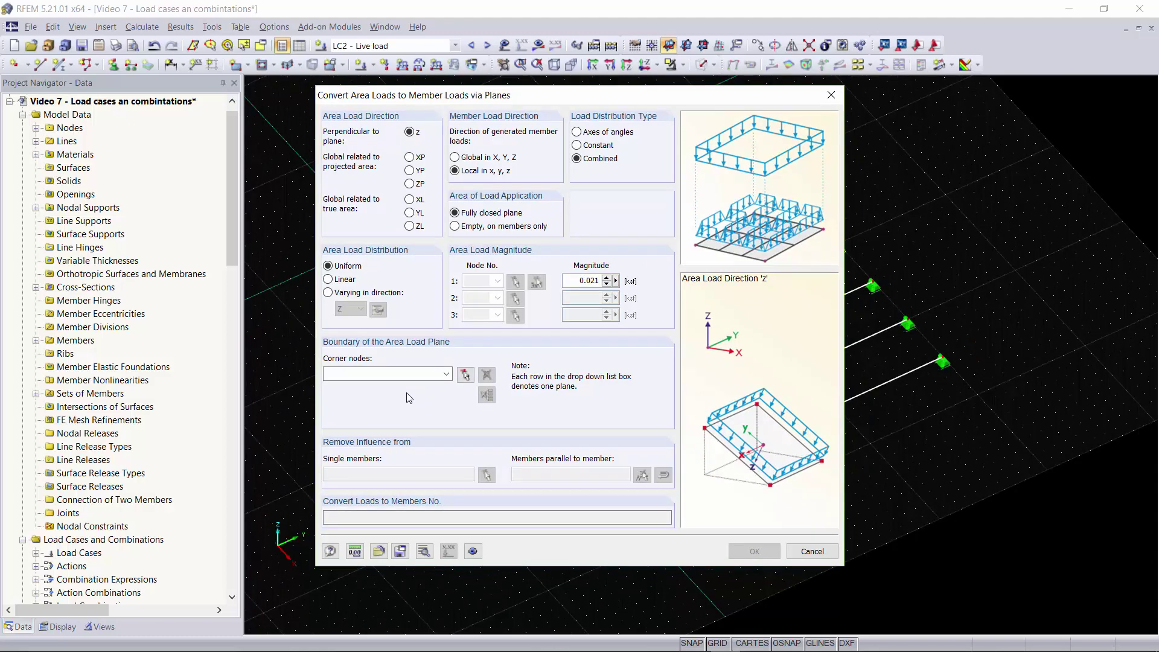
Step: Define the area load plane's boundary around the whole beam grid using corner nodes 1, 2, 21, 8, 16 and 15
{"action": "left_click", "coordinate": [465, 375]}
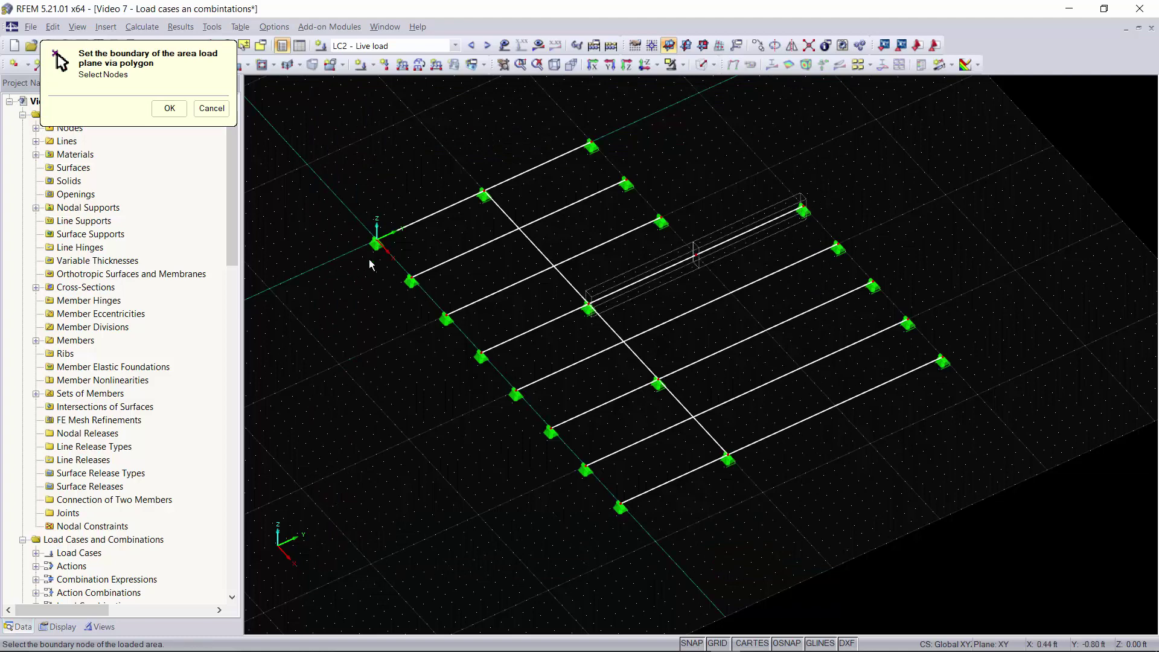
{"action": "left_click", "coordinate": [377, 243]}
{"action": "left_click", "coordinate": [591, 147]}
{"action": "left_click", "coordinate": [591, 146]}
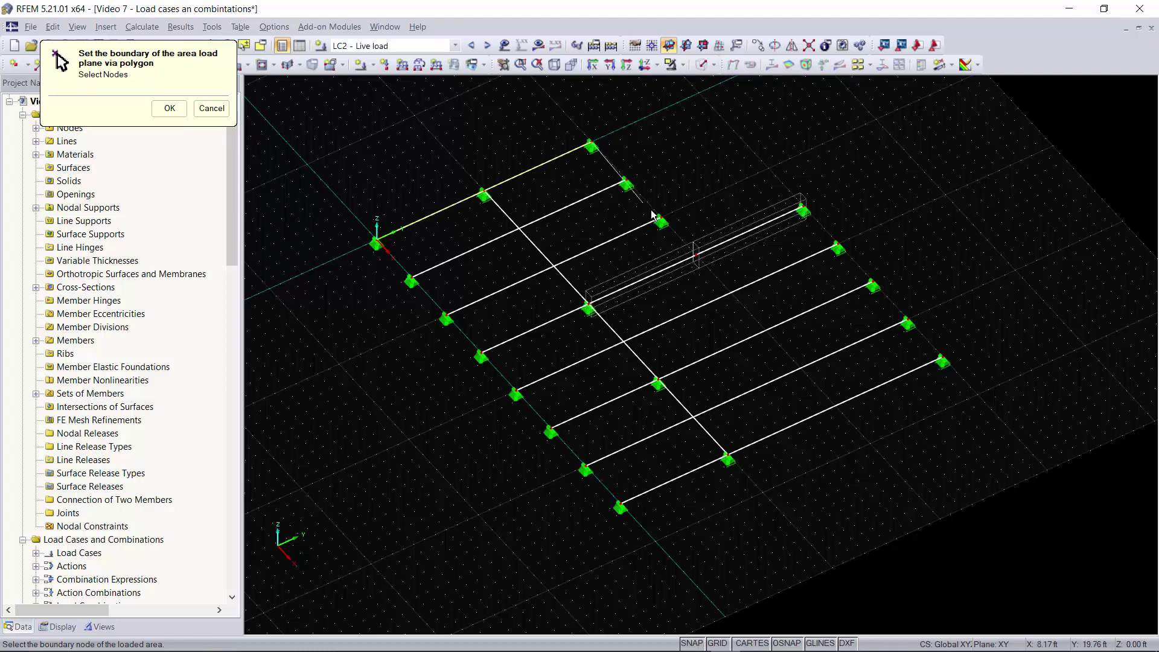
{"action": "left_click", "coordinate": [695, 254]}
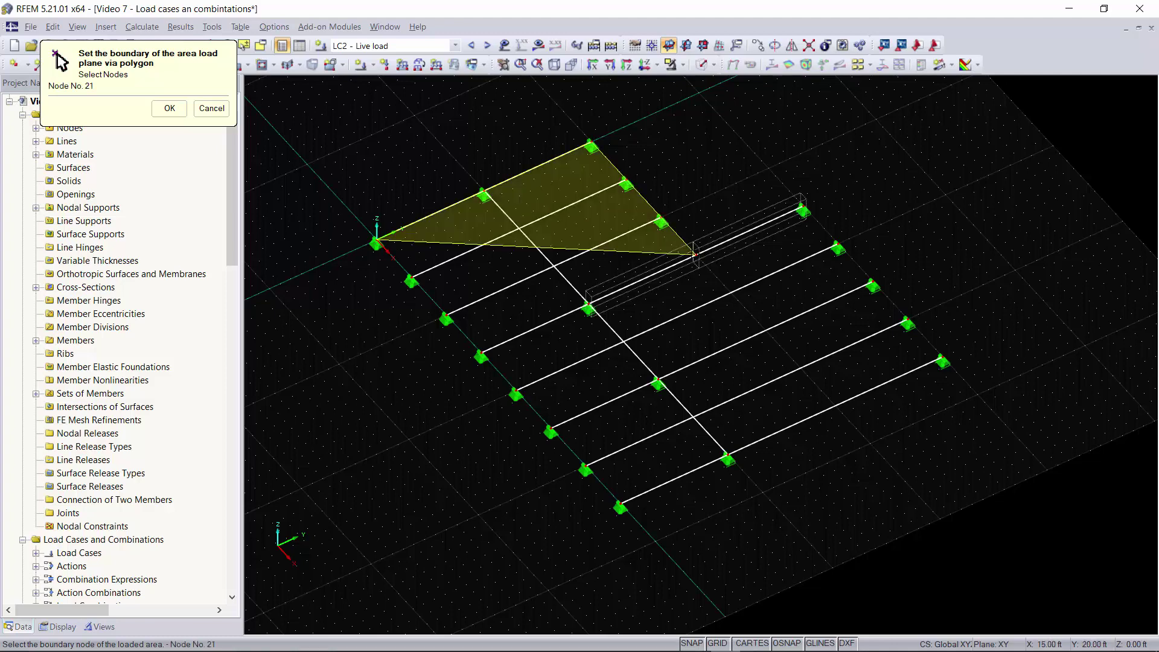
{"action": "left_click", "coordinate": [803, 210]}
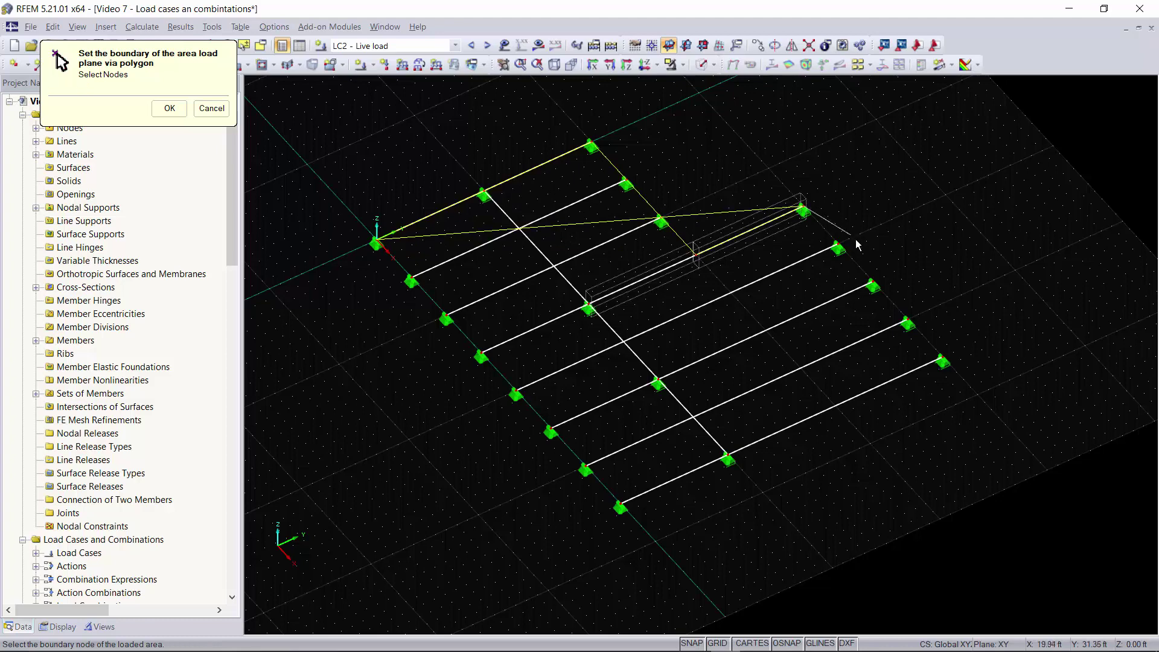
{"action": "left_click", "coordinate": [944, 360]}
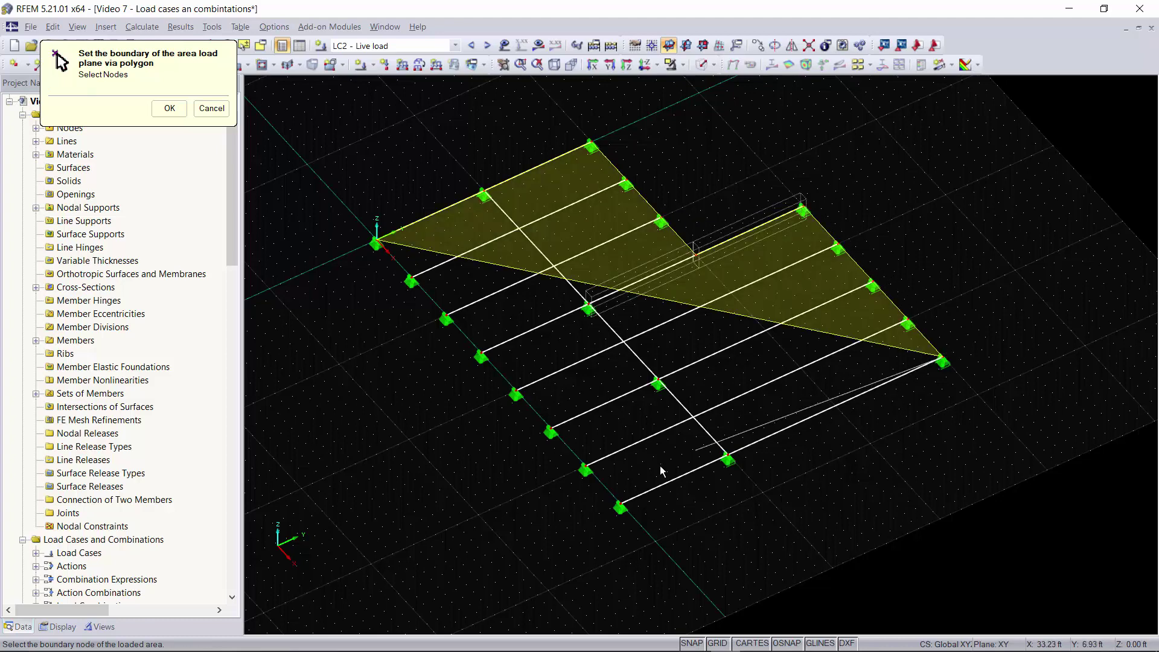
{"action": "left_click", "coordinate": [621, 503]}
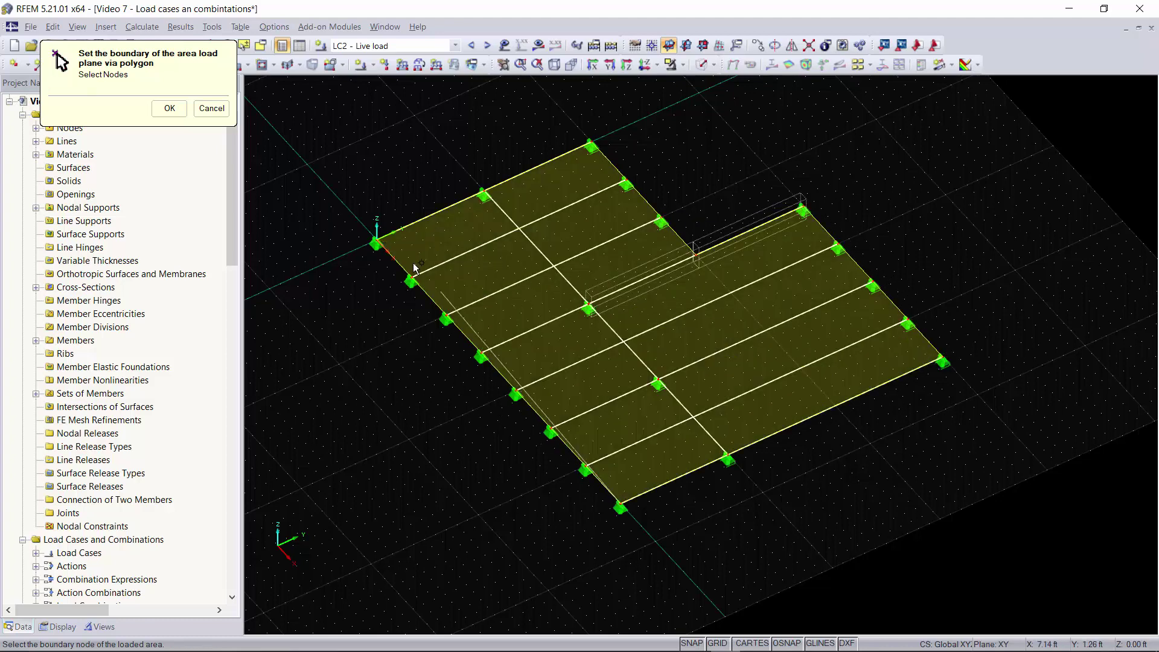
{"action": "left_click", "coordinate": [376, 243]}
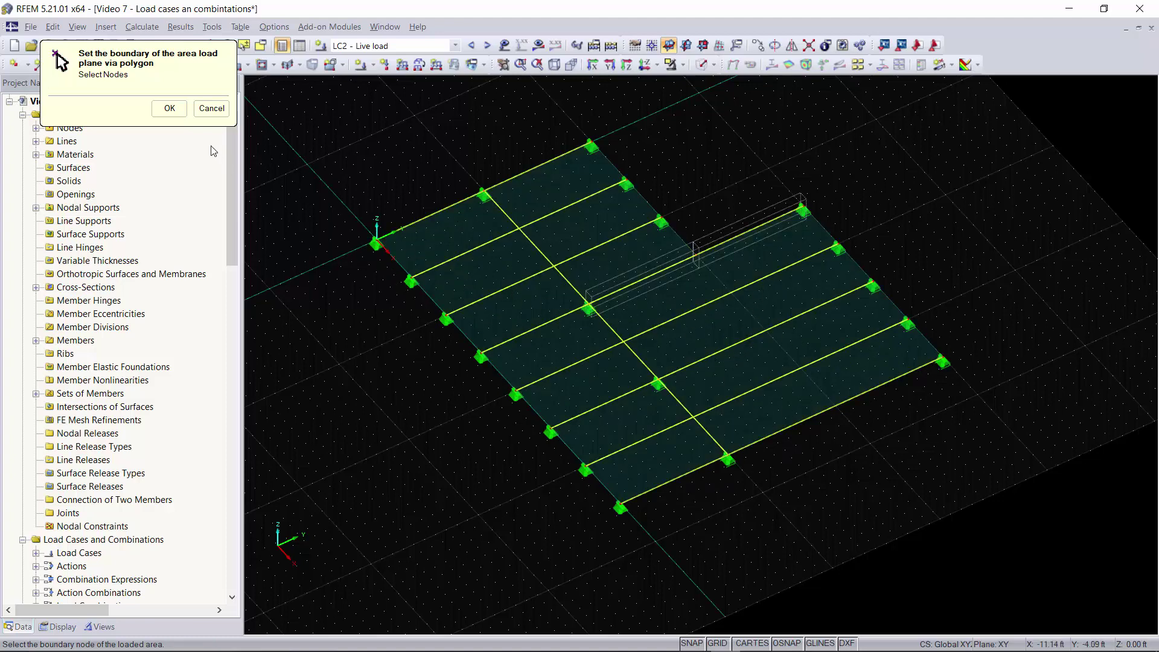
{"action": "left_click", "coordinate": [170, 109]}
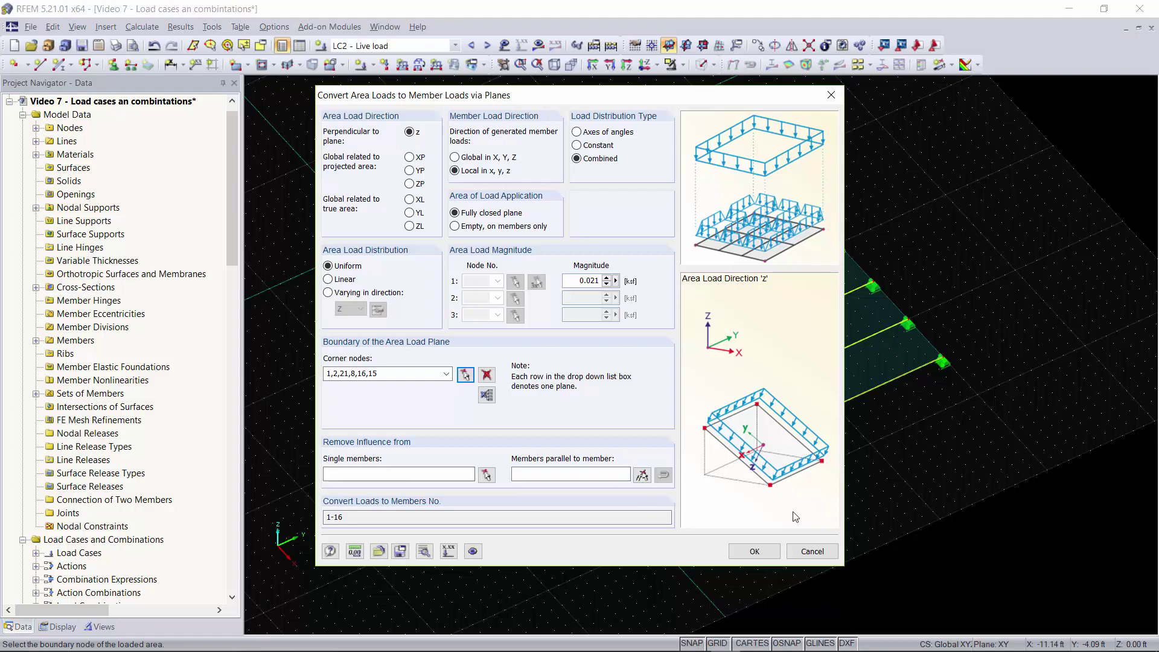
Step: Generate the member loads from the defined live area load plane and accept the load conversion summary
{"action": "left_click", "coordinate": [755, 551]}
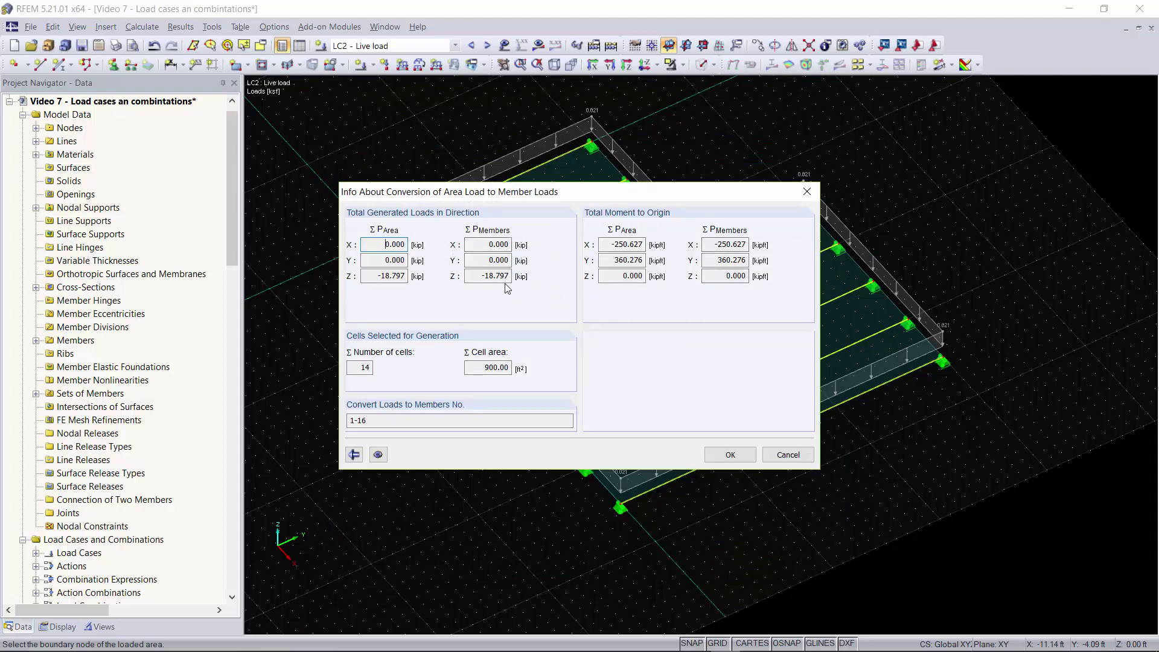
{"action": "left_click", "coordinate": [730, 455]}
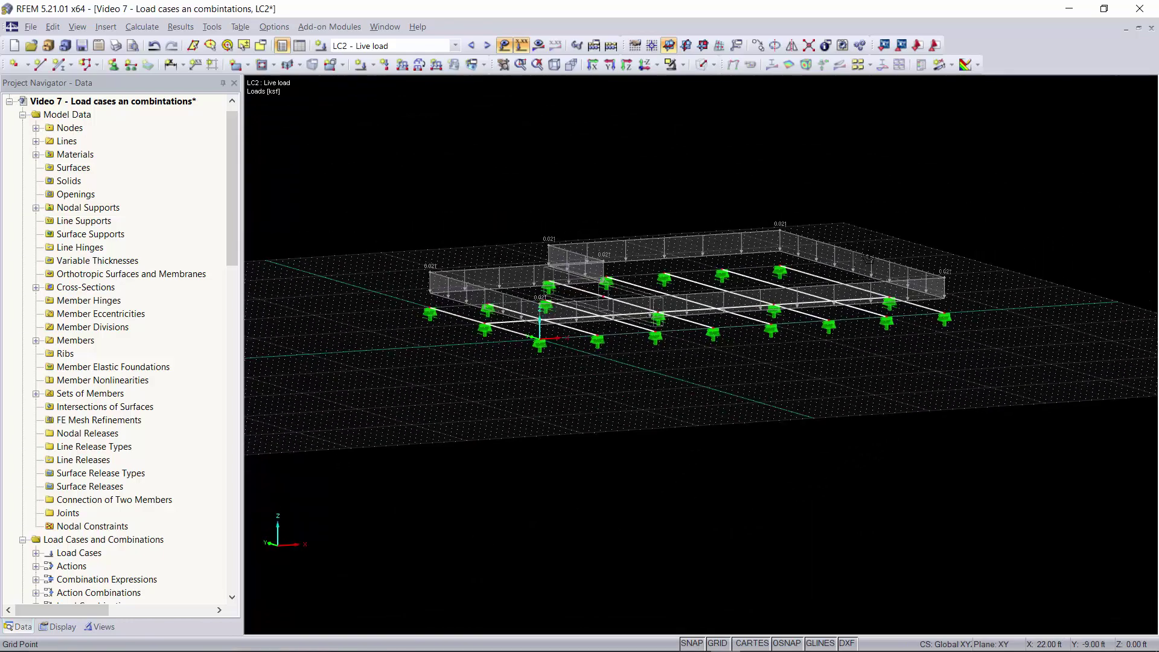
{"action": "middle_click_drag", "start_coordinate": [868, 259], "coordinate": [464, 384], "text": "ctrl"}
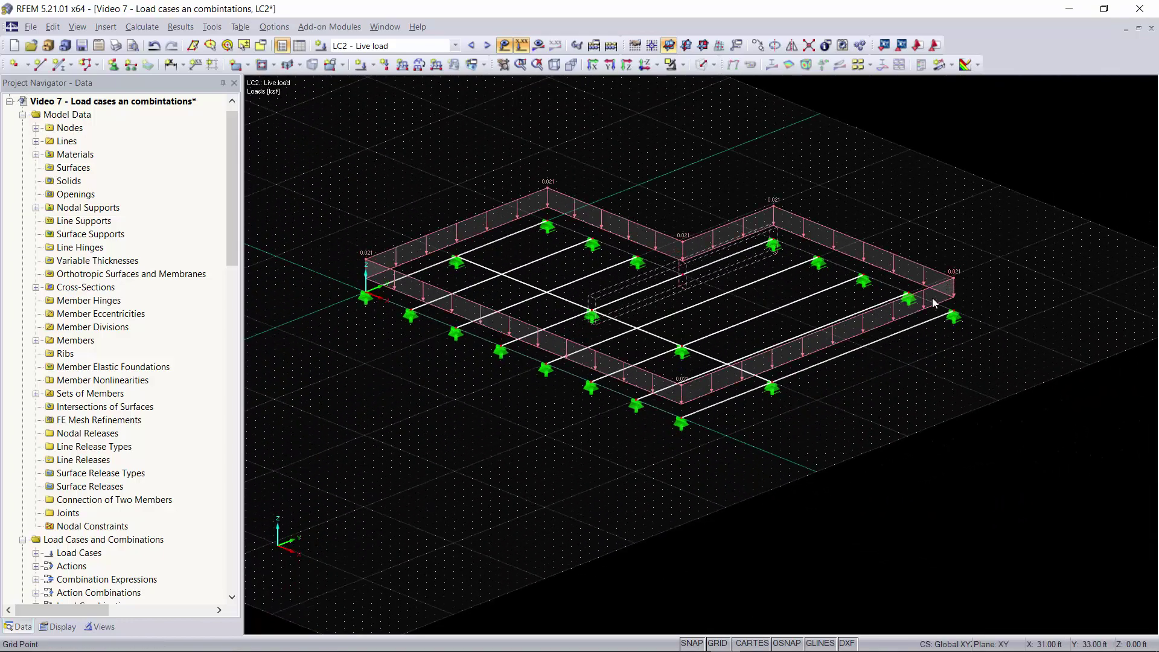
Step: Display the generated live load separately as individual member loads and inspect its distribution along the beams
{"action": "right_click", "coordinate": [630, 223]}
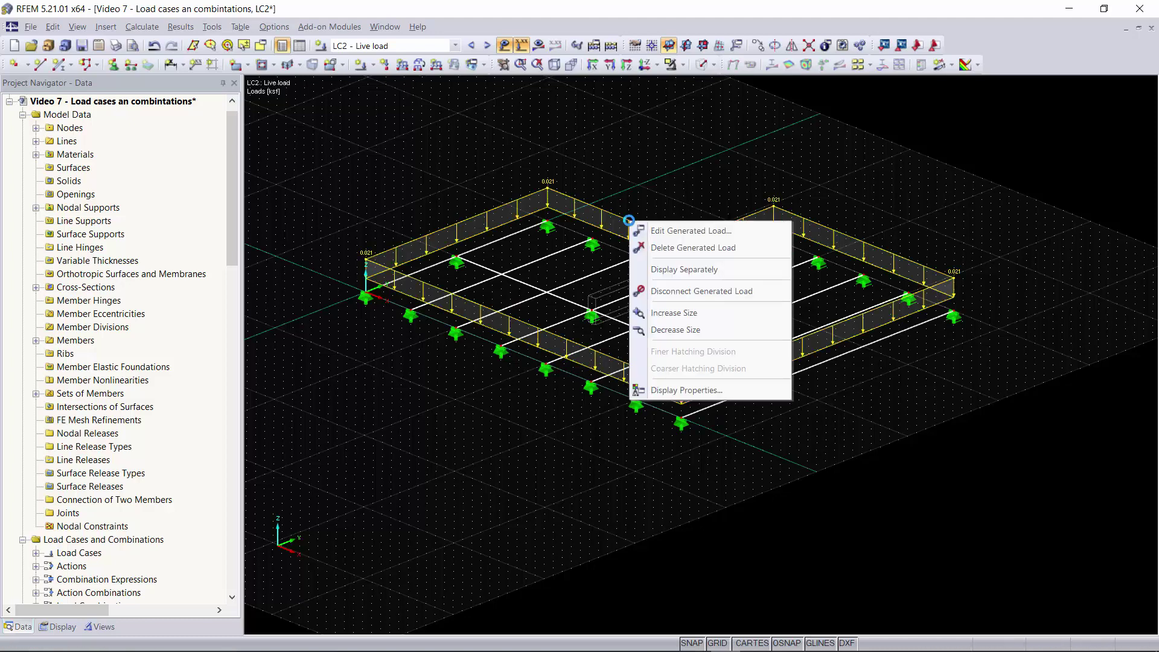
{"action": "left_click", "coordinate": [682, 271]}
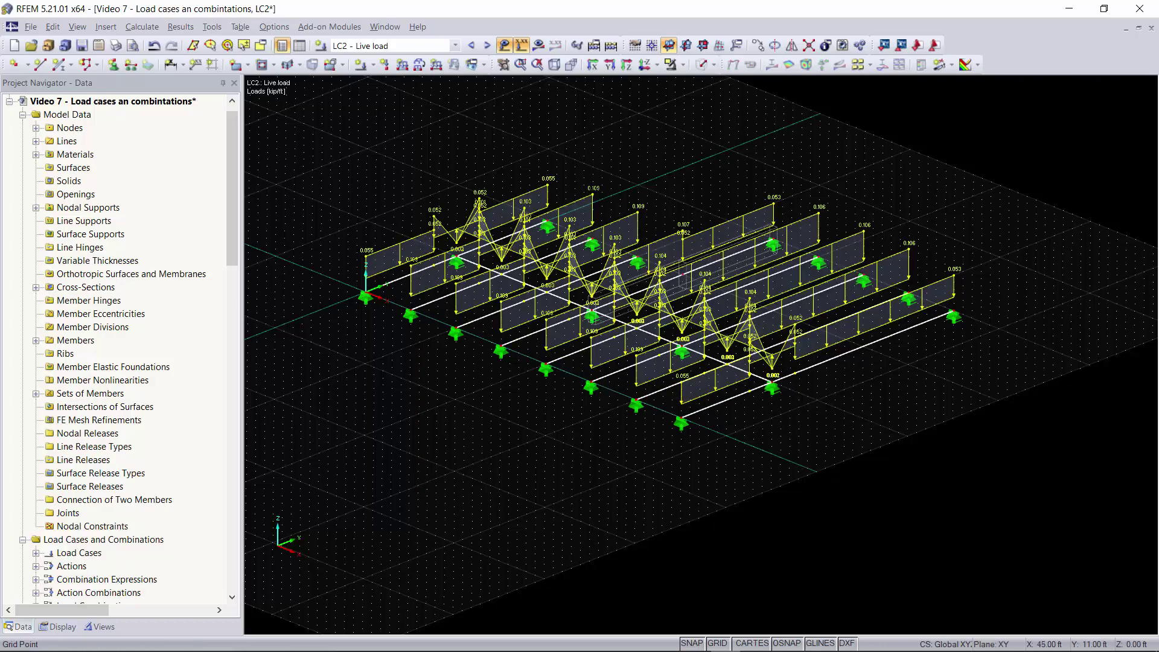
{"action": "middle_click_drag", "start_coordinate": [871, 415], "coordinate": [668, 336], "text": "ctrl"}
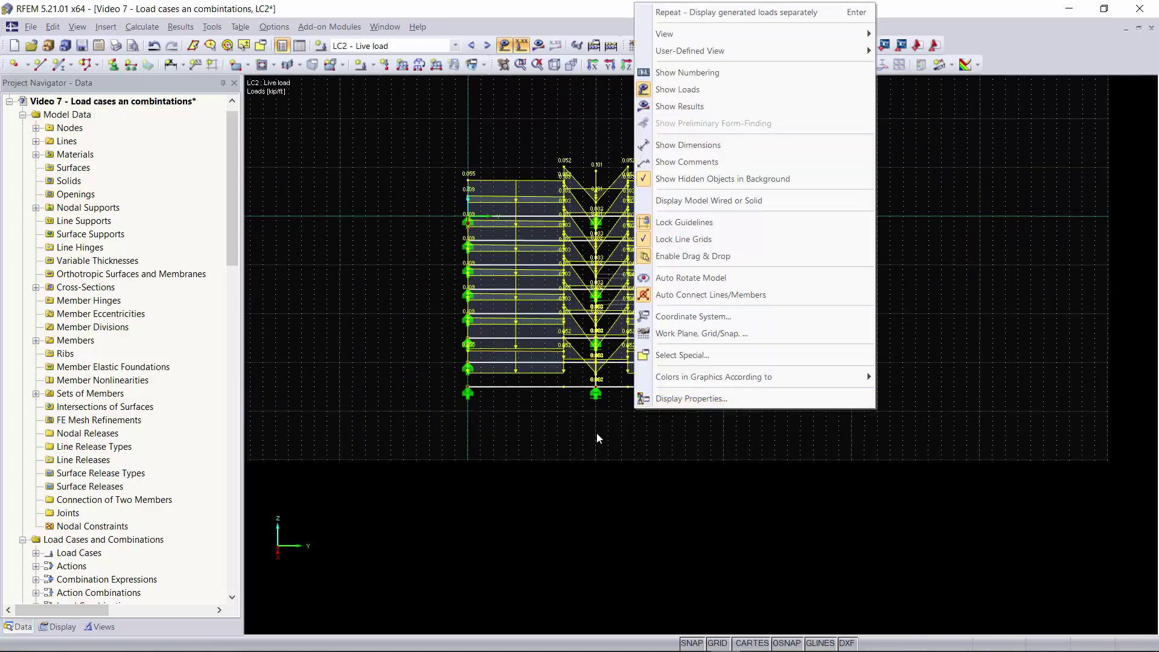
{"action": "left_click", "coordinate": [596, 432]}
{"action": "scroll", "coordinate": [682, 408], "scroll_direction": "up", "scroll_amount": 2}
{"action": "middle_click_drag", "start_coordinate": [608, 373], "coordinate": [942, 382], "text": "ctrl"}
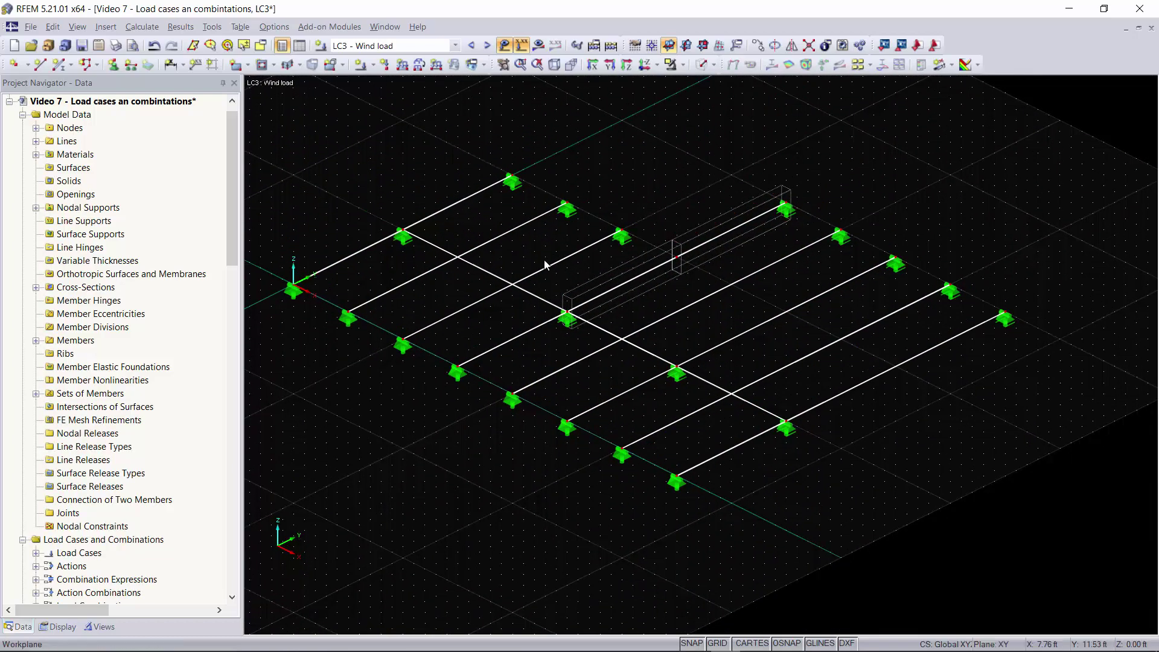
Step: Check the loads in LC3 - Wind load, LC4 - Snow load and LC1 - Dead Load
{"action": "left_click", "coordinate": [393, 46]}
{"action": "left_click", "coordinate": [393, 46]}
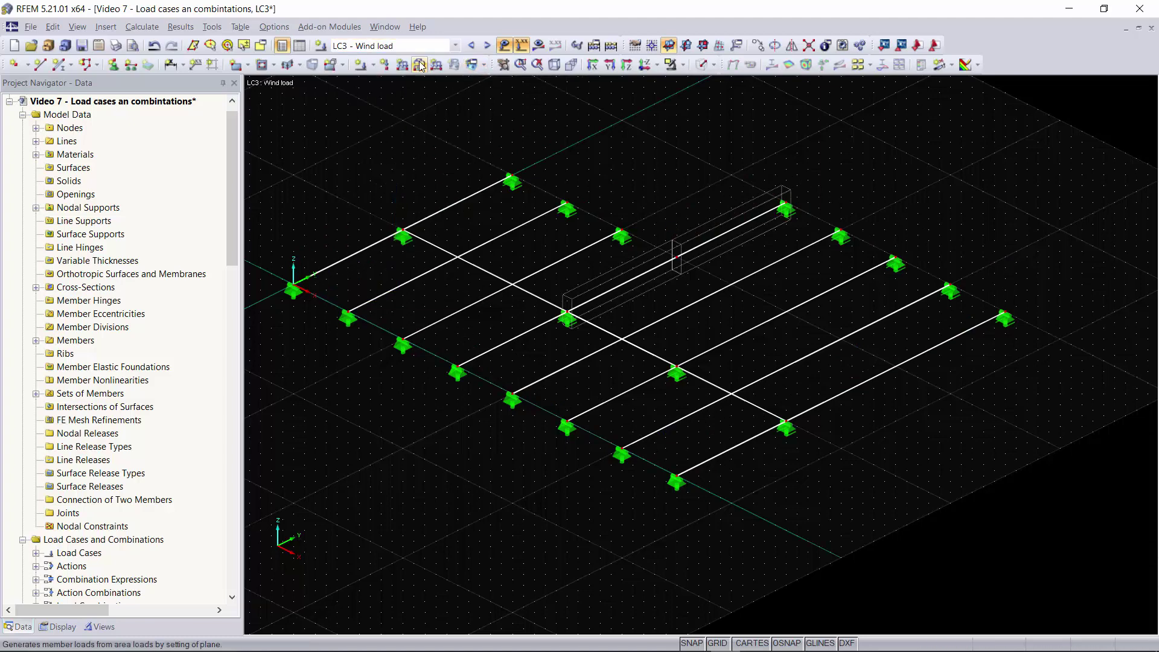
{"action": "left_click", "coordinate": [392, 46]}
{"action": "left_click", "coordinate": [368, 87]}
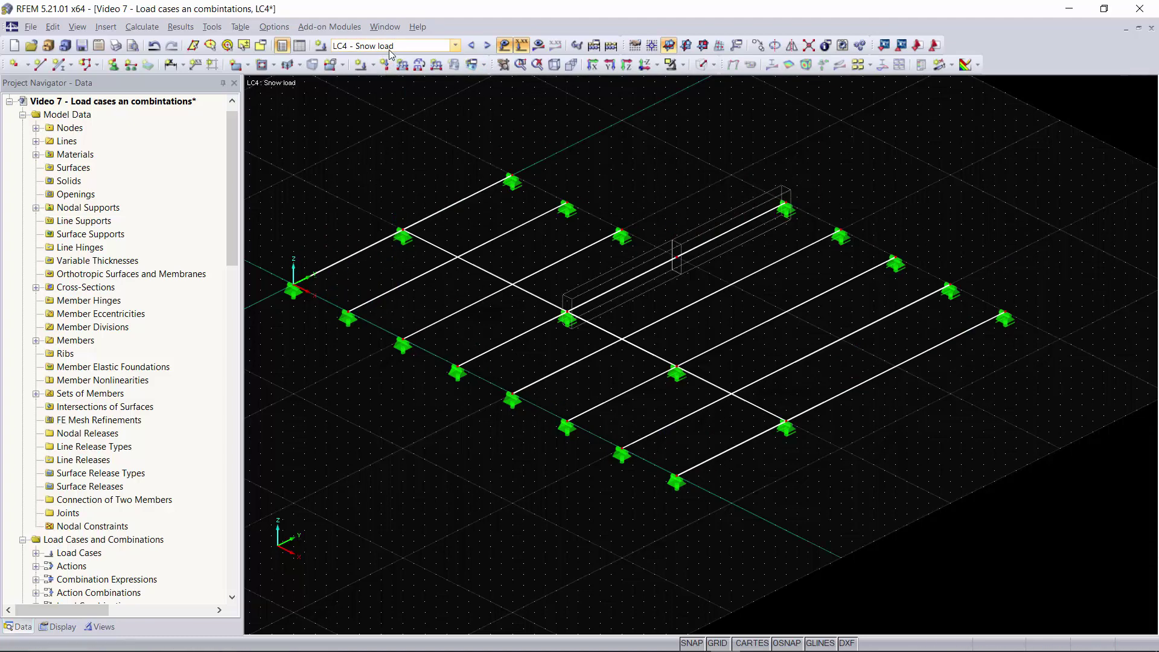
{"action": "left_click", "coordinate": [426, 46]}
{"action": "left_click", "coordinate": [427, 59]}
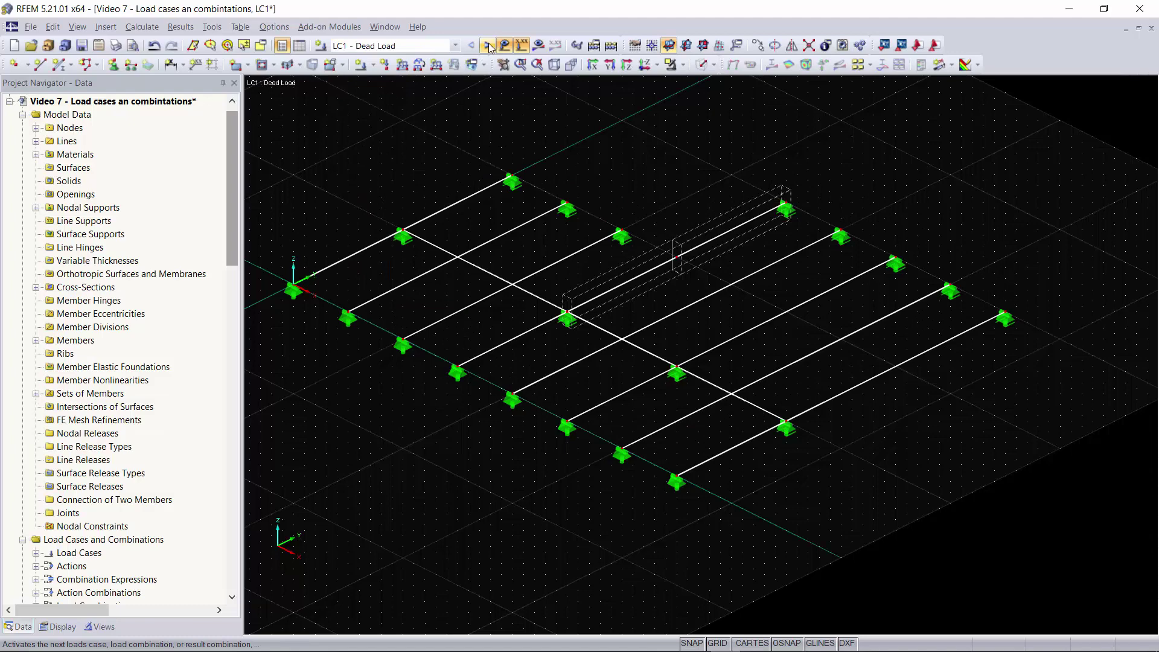
Step: Step through load cases LC1 to LC4 in order and examine the area load in each one
{"action": "left_click", "coordinate": [488, 46]}
{"action": "left_click", "coordinate": [488, 46]}
{"action": "left_click", "coordinate": [488, 46]}
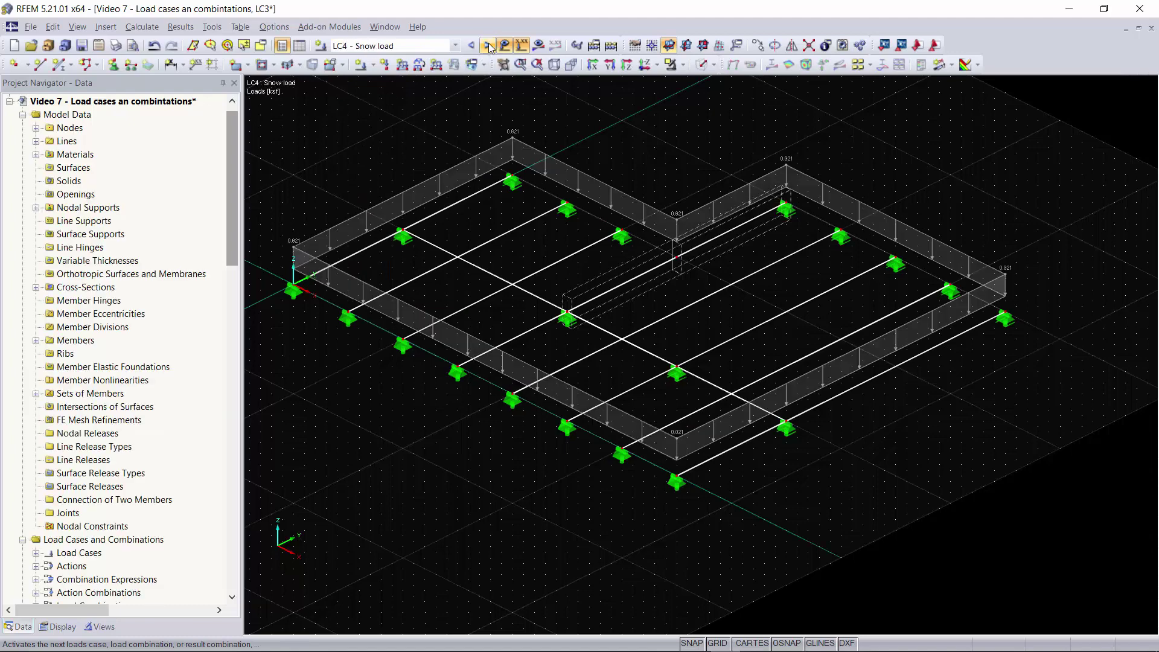
{"action": "left_click", "coordinate": [488, 46]}
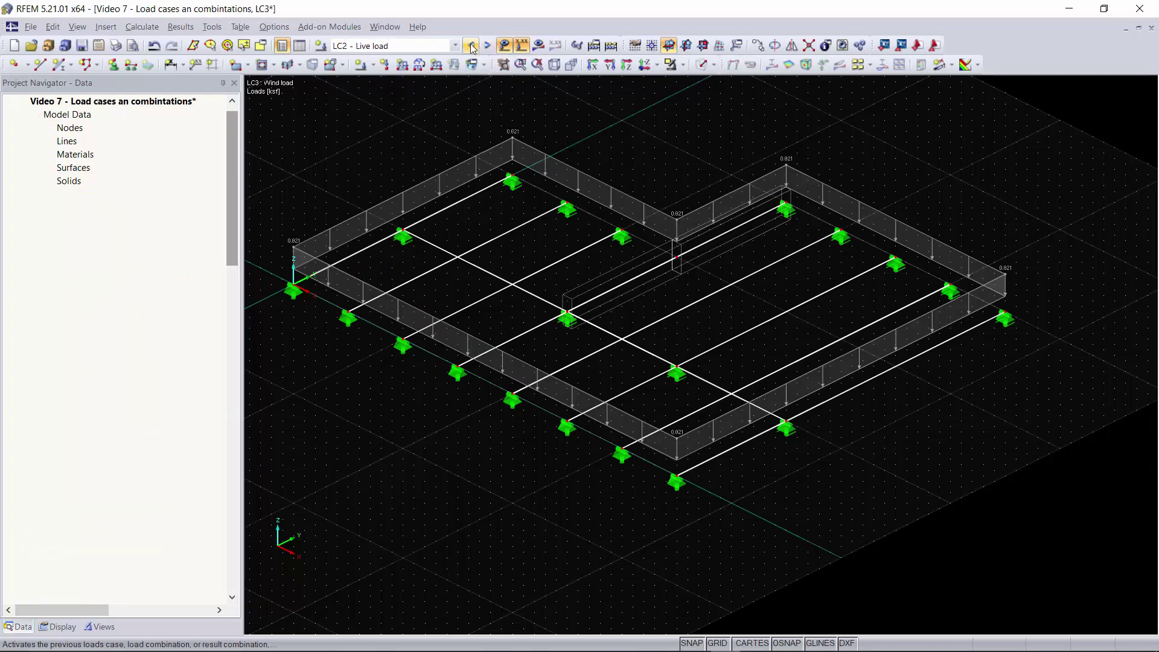
{"action": "left_click", "coordinate": [488, 46]}
{"action": "left_click", "coordinate": [488, 47]}
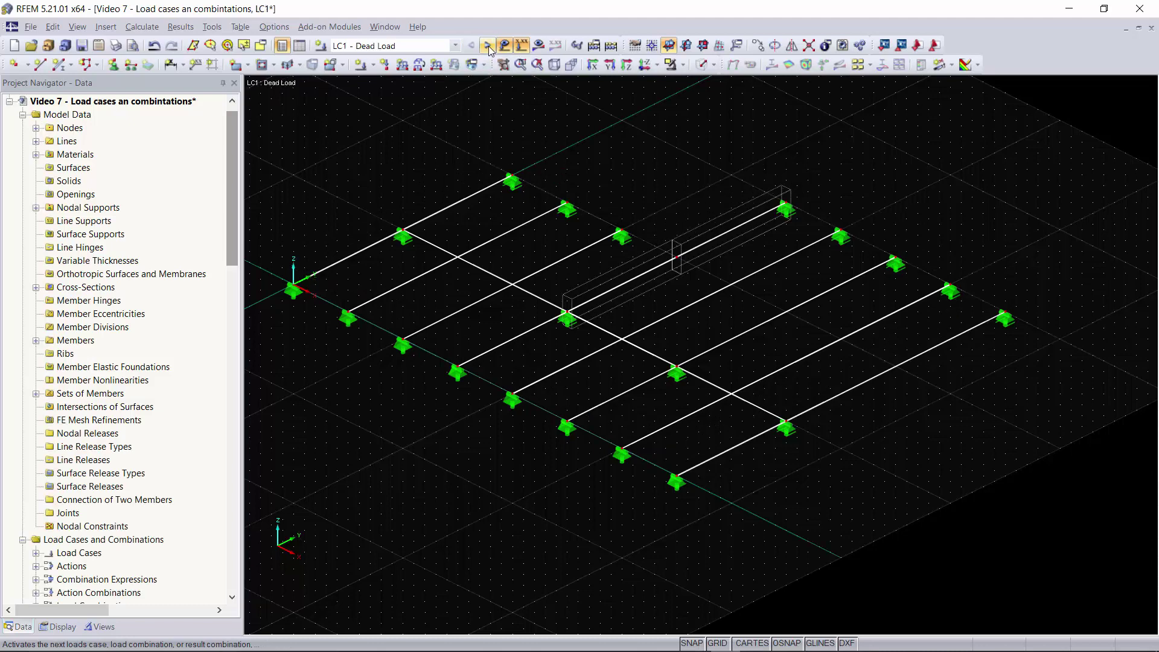
Step: Calculate the model and inspect the global deformations u for load case LC2 - Live load
{"action": "left_click", "coordinate": [455, 46]}
{"action": "left_click", "coordinate": [375, 66]}
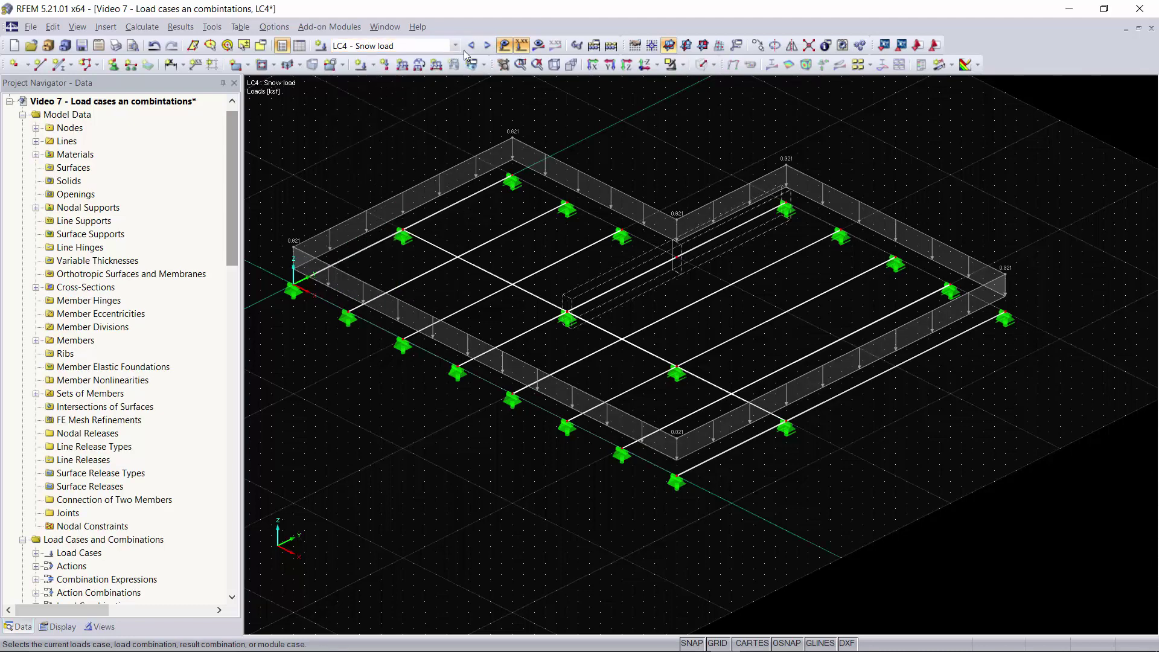
{"action": "left_click", "coordinate": [612, 46]}
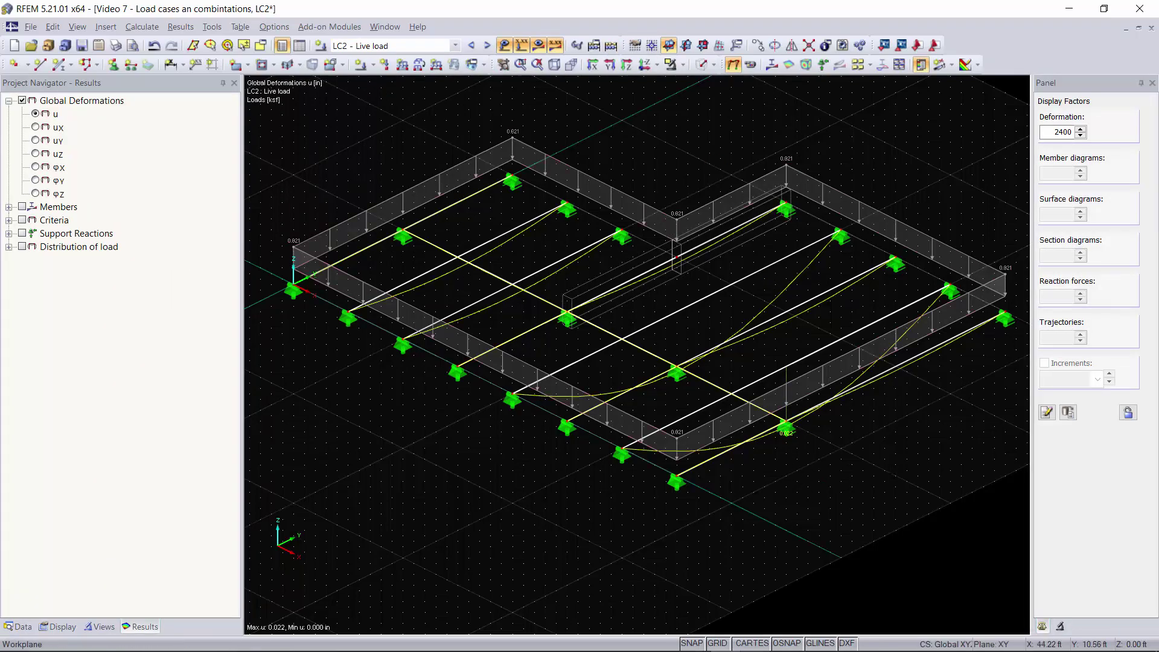
{"action": "middle_click_drag", "start_coordinate": [895, 469], "coordinate": [639, 218], "text": "ctrl"}
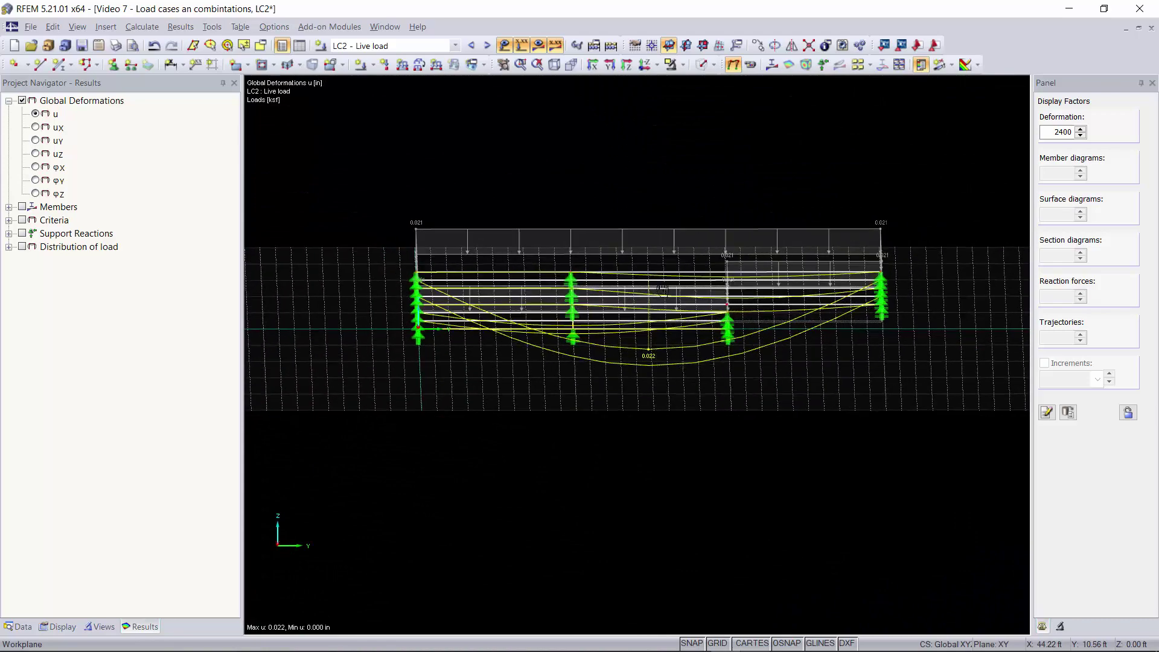
Step: Display the members' internal forces for LC2 - Live load, examining moment My and selecting shear force Vy
{"action": "left_click", "coordinate": [8, 207]}
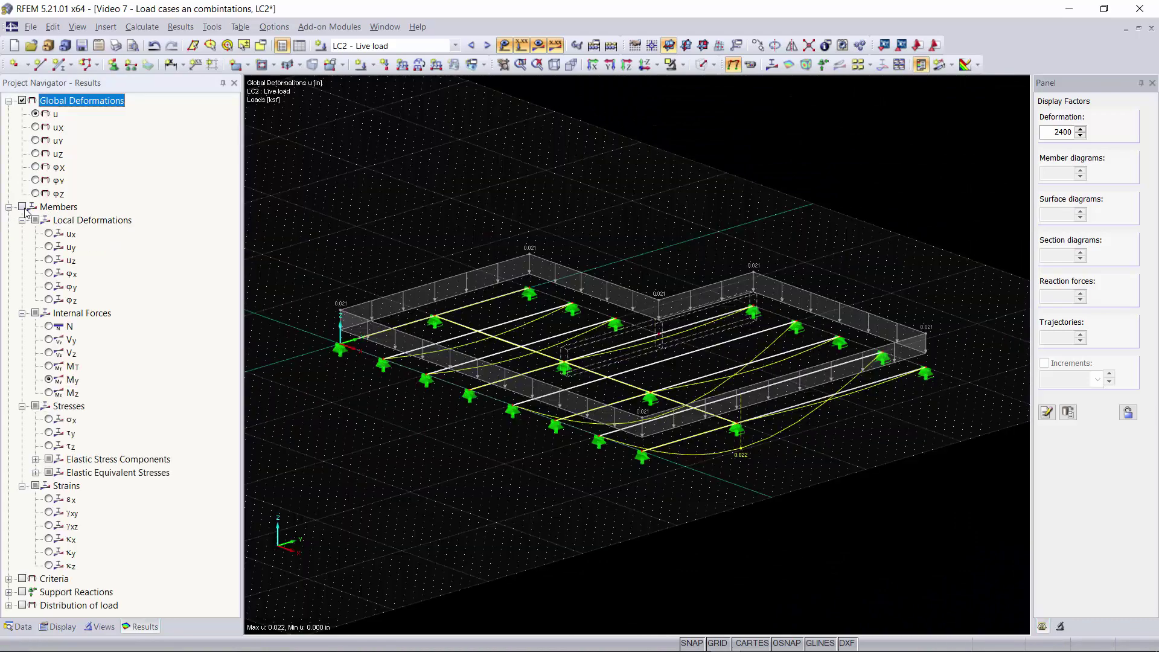
{"action": "left_click", "coordinate": [22, 207]}
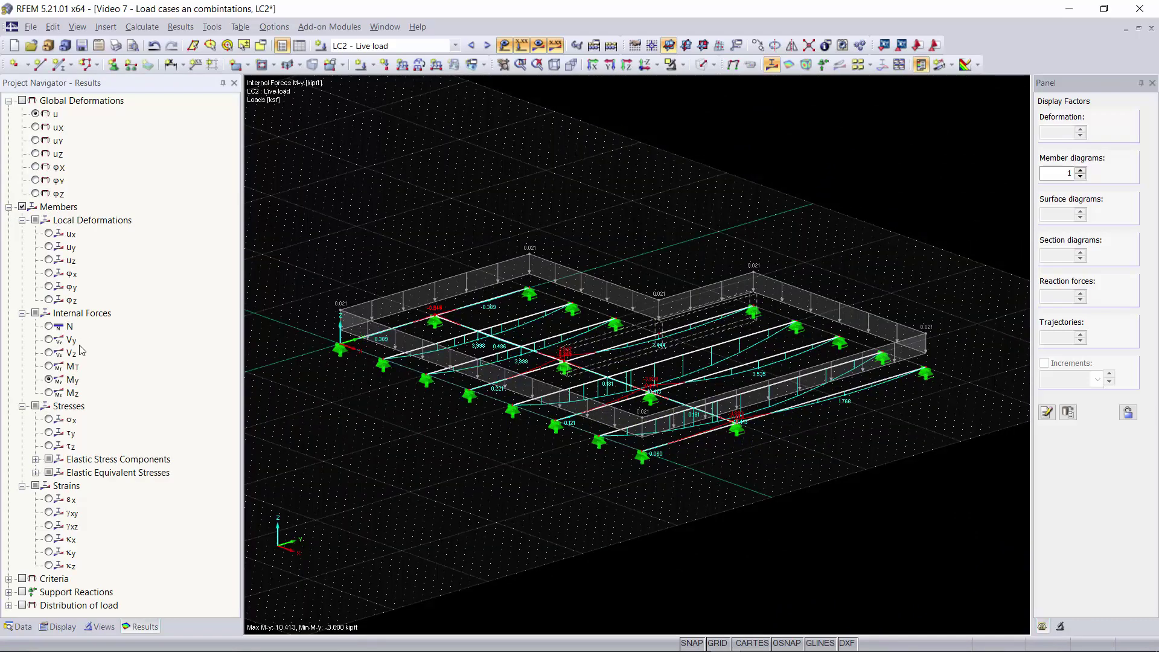
{"action": "middle_click_drag", "start_coordinate": [683, 466], "coordinate": [599, 456], "text": "ctrl"}
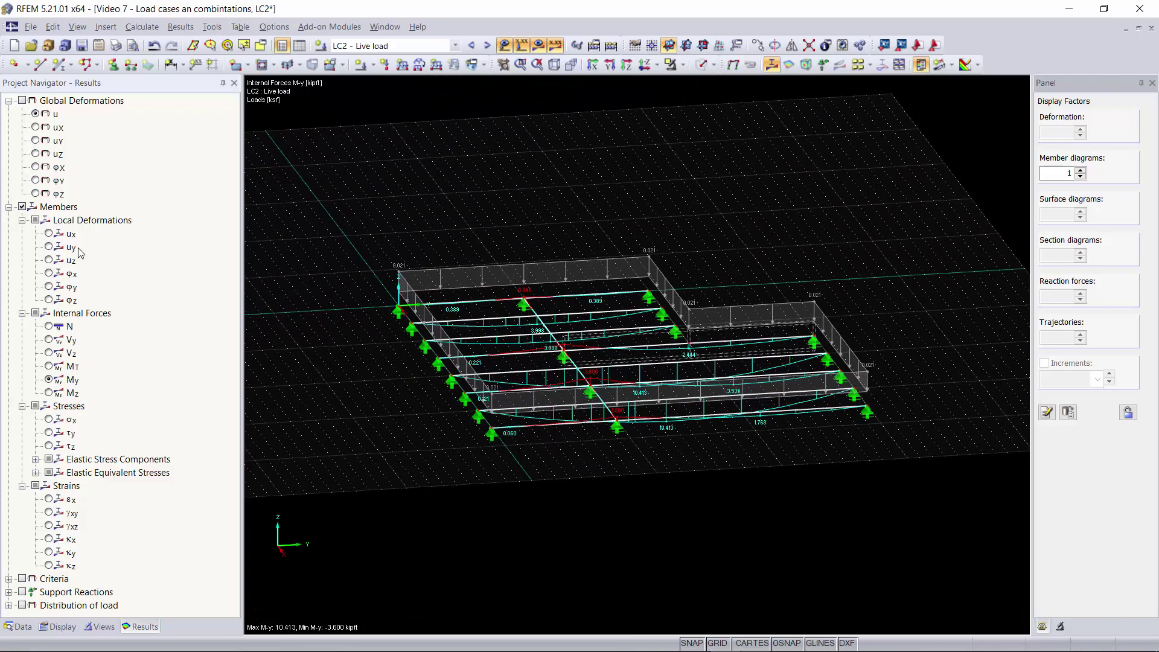
{"action": "scroll", "coordinate": [661, 440], "scroll_direction": "up", "scroll_amount": 4}
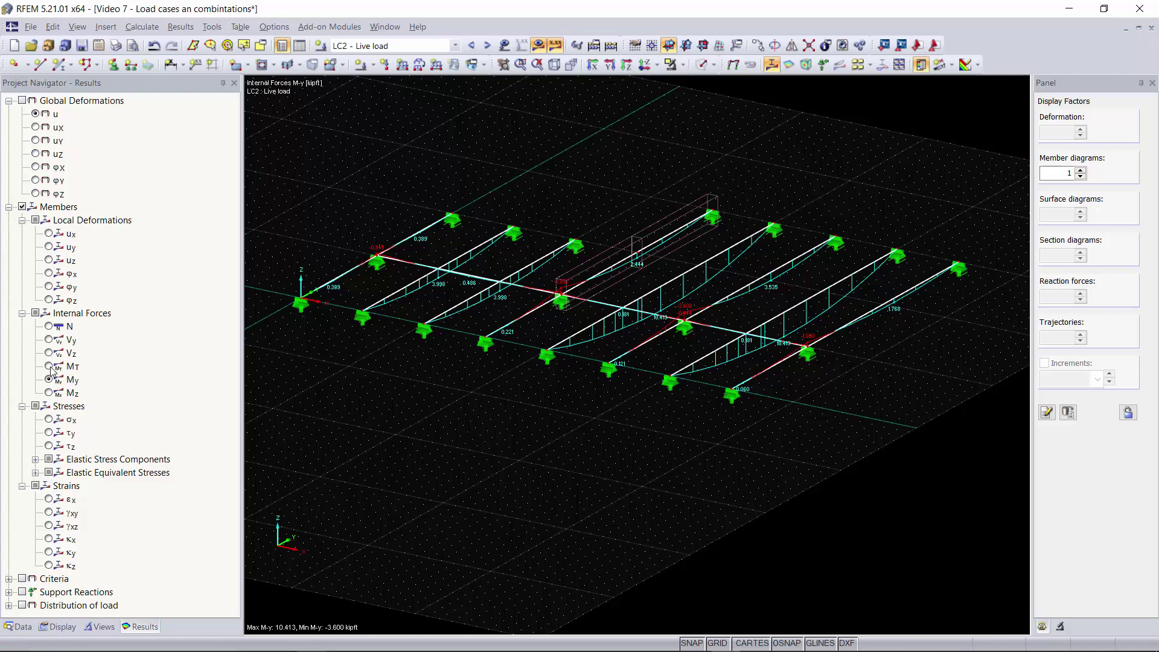
{"action": "left_click", "coordinate": [61, 345]}
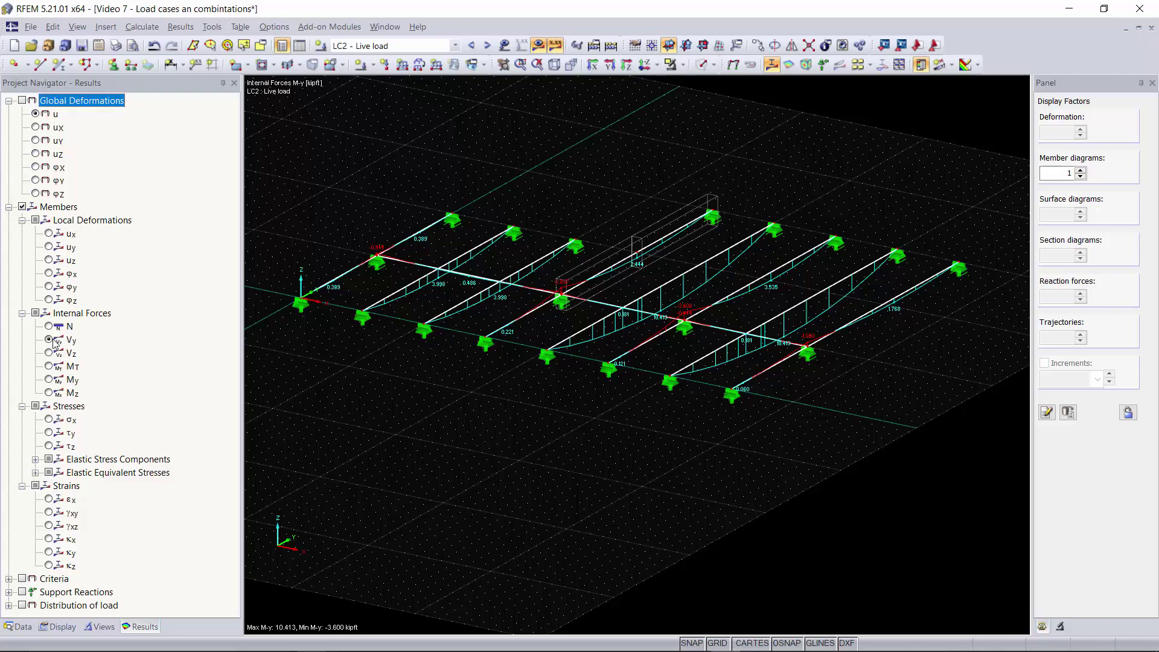
Step: Switch back to the global deformations u and examine them across load combinations CO1 - 1.4D to CO7 - 1.2D + L + W + 0.5S
{"action": "left_click", "coordinate": [22, 100]}
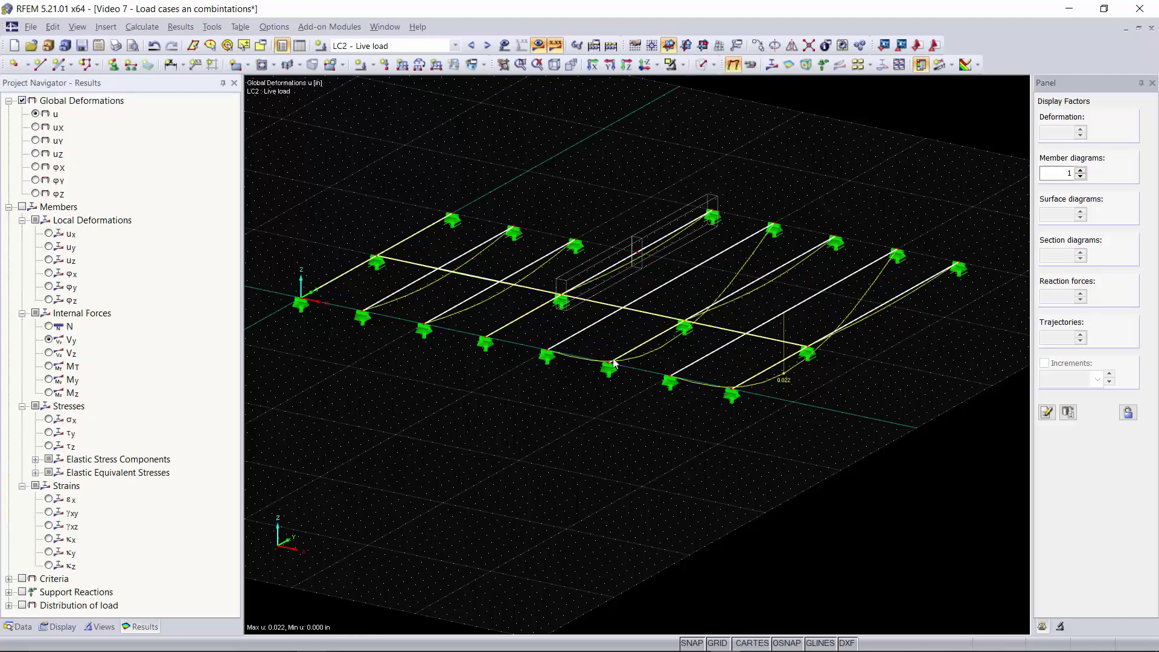
{"action": "left_click", "coordinate": [487, 45]}
{"action": "left_click", "coordinate": [487, 45]}
{"action": "left_click", "coordinate": [488, 45]}
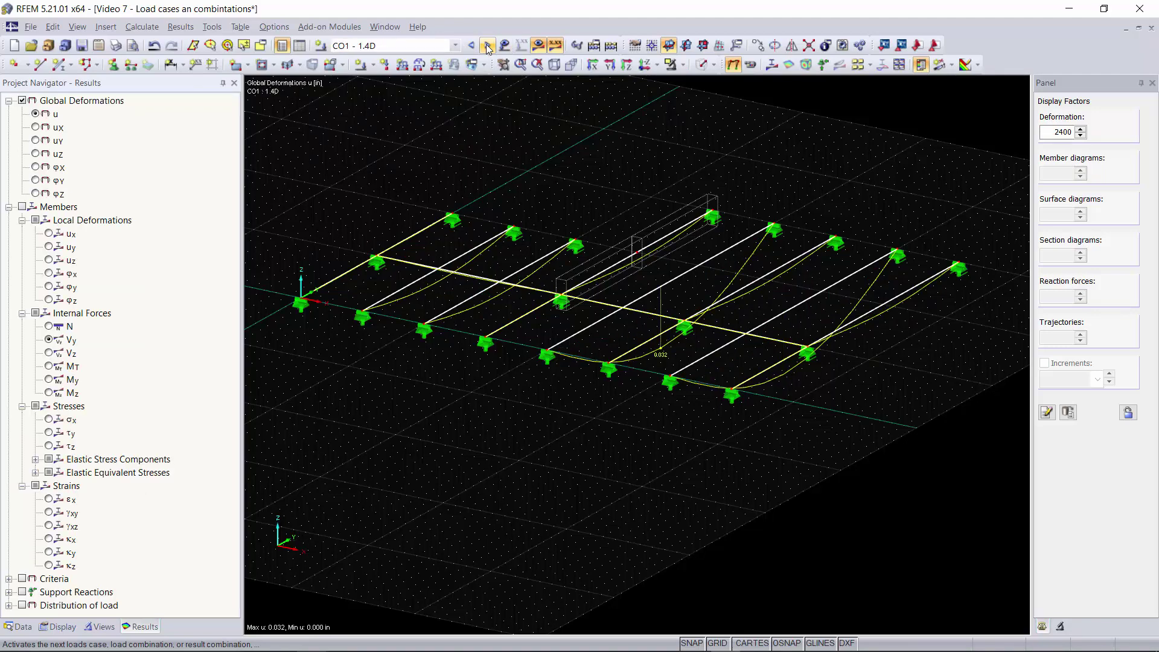
{"action": "left_click", "coordinate": [488, 45]}
{"action": "left_click", "coordinate": [487, 45]}
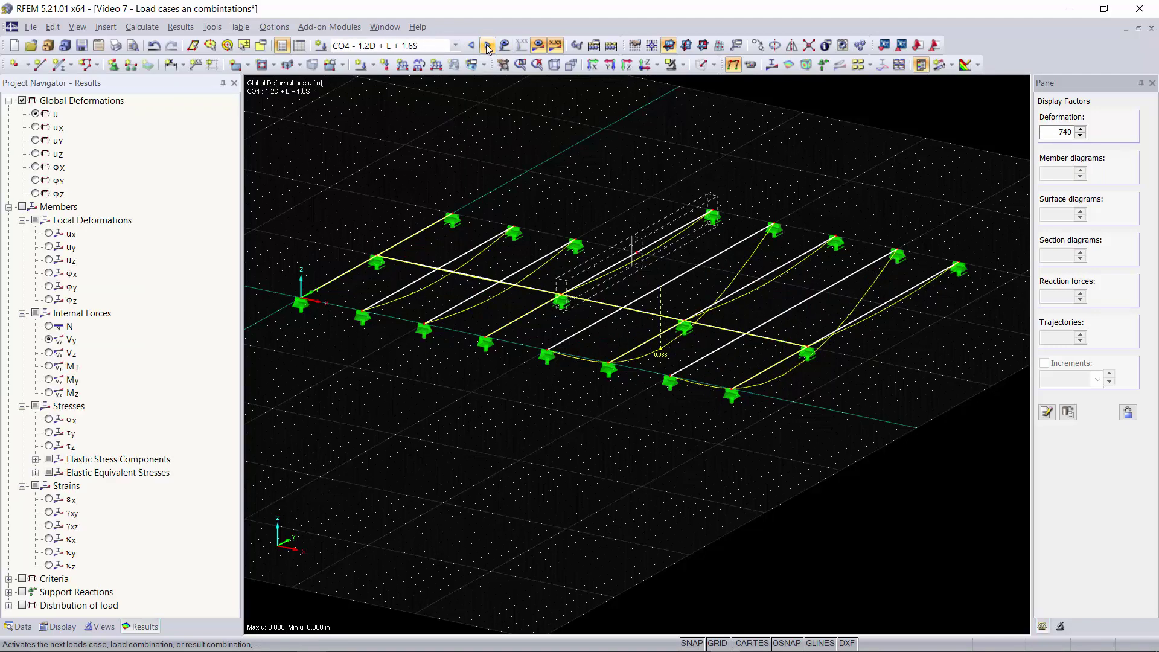
{"action": "left_click", "coordinate": [487, 45]}
{"action": "left_click", "coordinate": [487, 45]}
{"action": "left_click", "coordinate": [487, 45]}
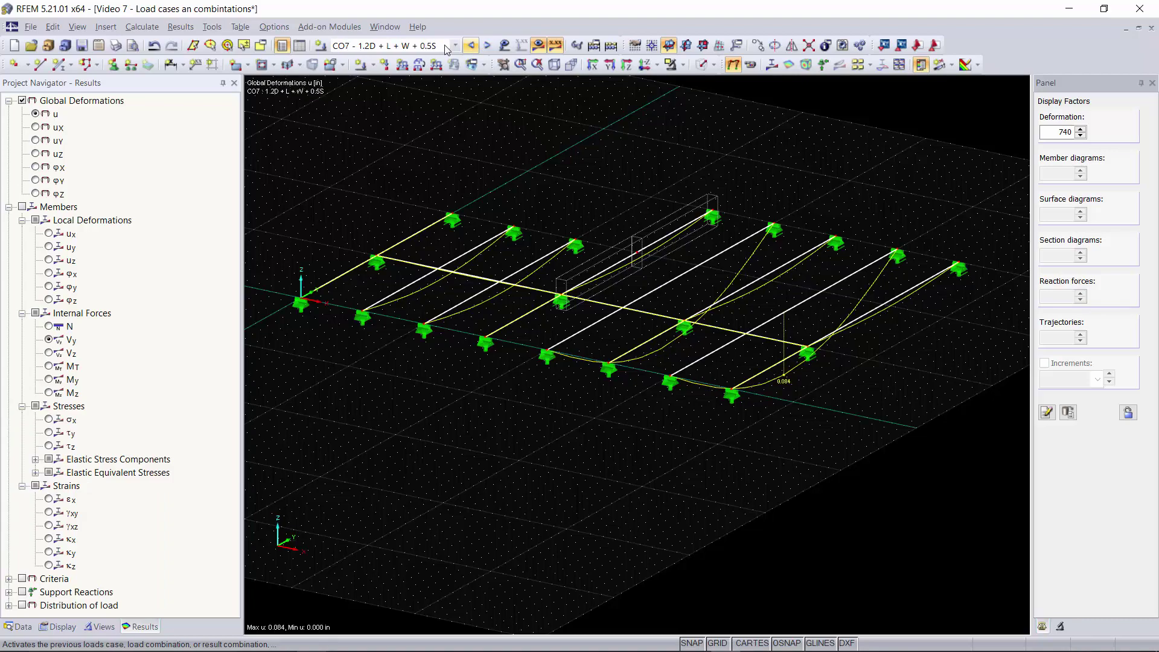
Step: Display result combination RC1 - CO1/p or to CO11 and inspect its deformation envelope on the beams
{"action": "left_click", "coordinate": [455, 45]}
{"action": "left_click", "coordinate": [382, 290]}
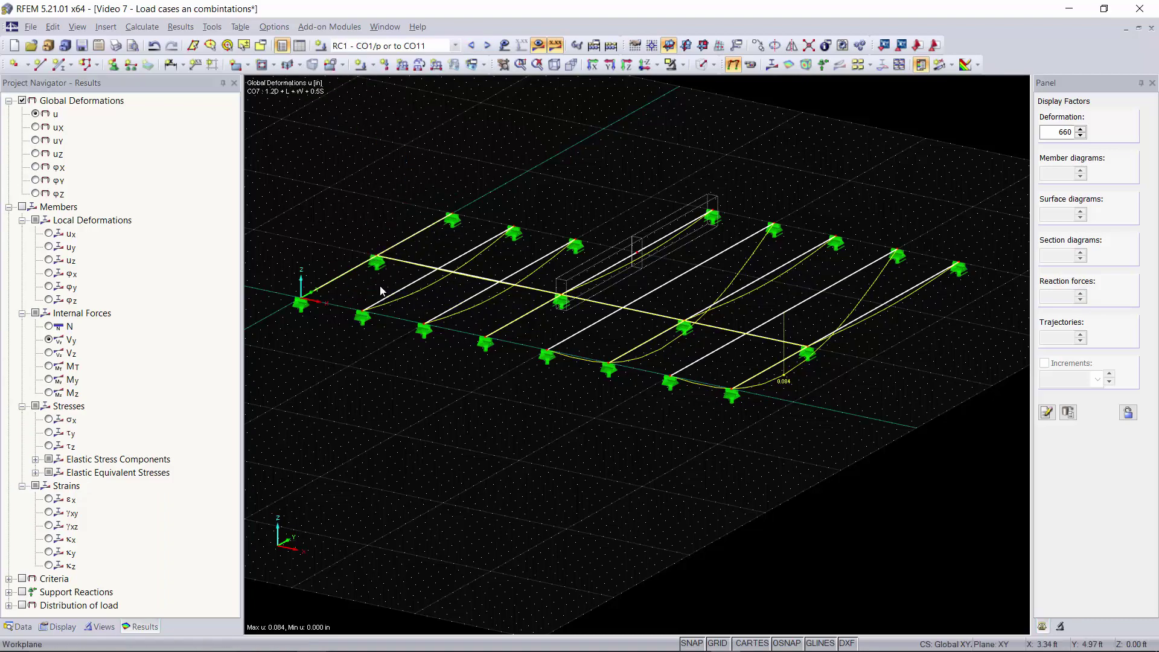
{"action": "middle_click_drag", "start_coordinate": [863, 429], "coordinate": [648, 330], "text": "ctrl"}
{"action": "scroll", "coordinate": [644, 344], "scroll_direction": "up", "scroll_amount": 3}
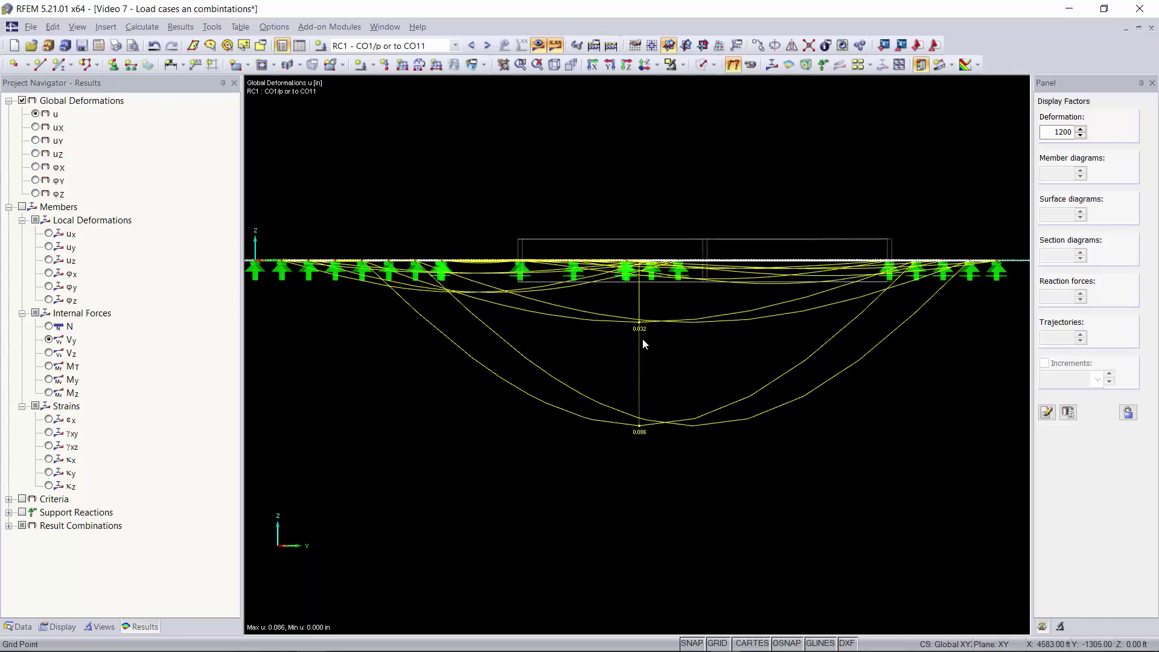
{"action": "scroll", "coordinate": [644, 338], "scroll_direction": "up", "scroll_amount": 1}
{"action": "right_click_drag", "start_coordinate": [639, 480], "coordinate": [527, 447], "text": "ctrl"}
{"action": "middle_click_drag", "start_coordinate": [527, 447], "coordinate": [558, 450], "text": "ctrl"}
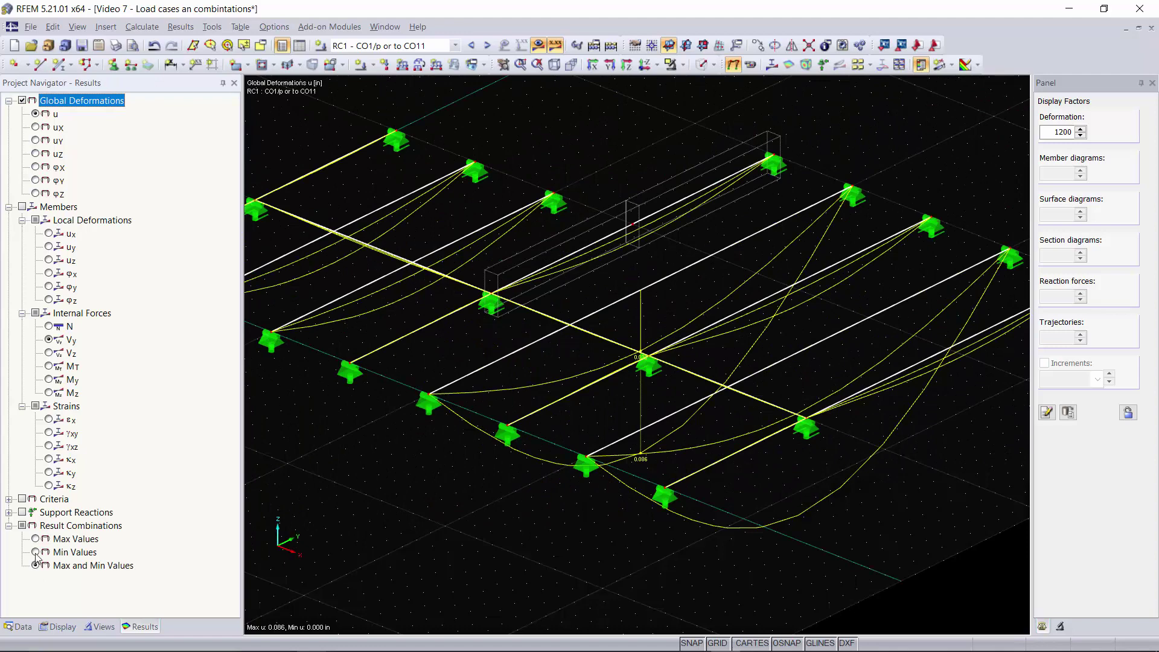
Step: Show only the Min Values and only the Max Values of the RC1 deformations to compare them
{"action": "left_click", "coordinate": [36, 551]}
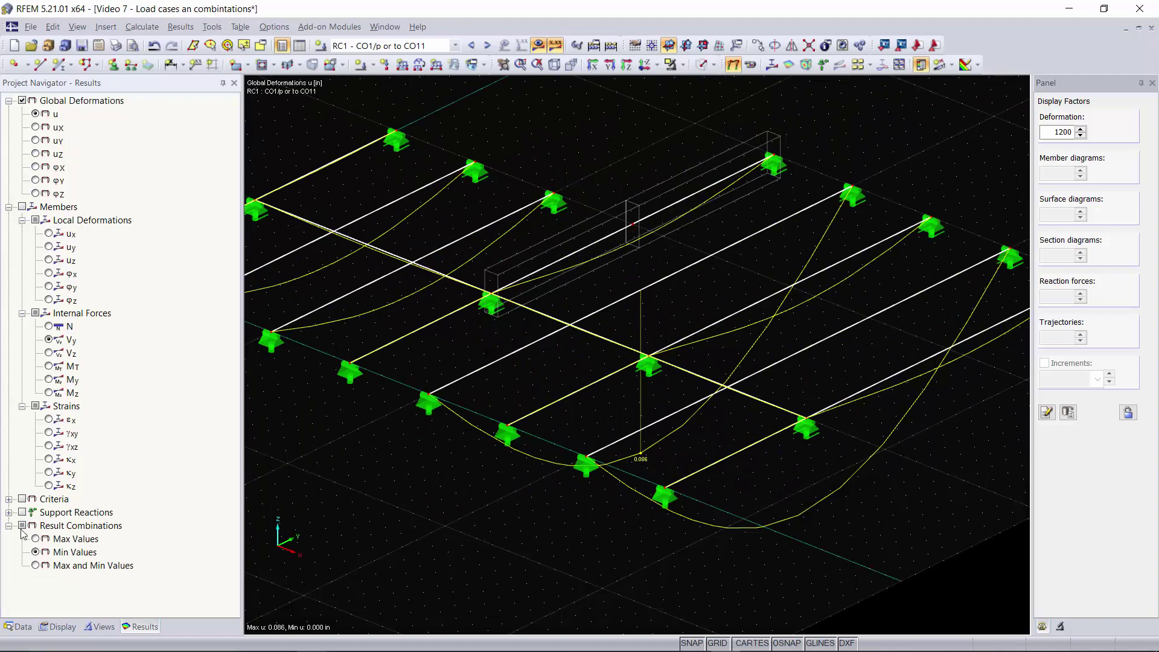
{"action": "left_click", "coordinate": [35, 542]}
{"action": "scroll", "coordinate": [839, 505], "scroll_direction": "down", "scroll_amount": 3}
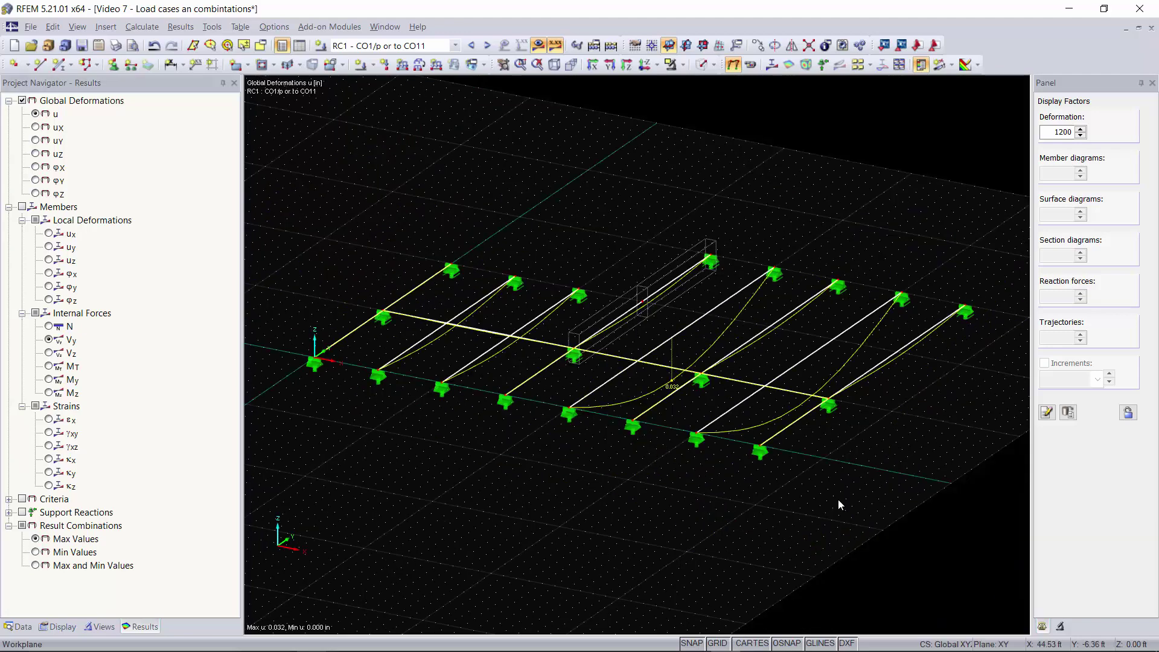